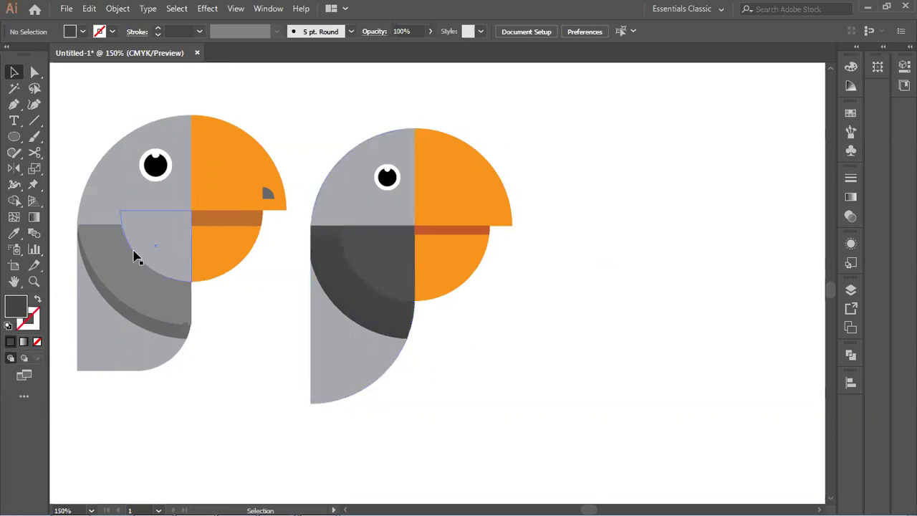
- Draw a tall, narrow rectangle beside the second parrot and fill it with a light gray swatch
left_click_drag(14, 138, 53, 136)
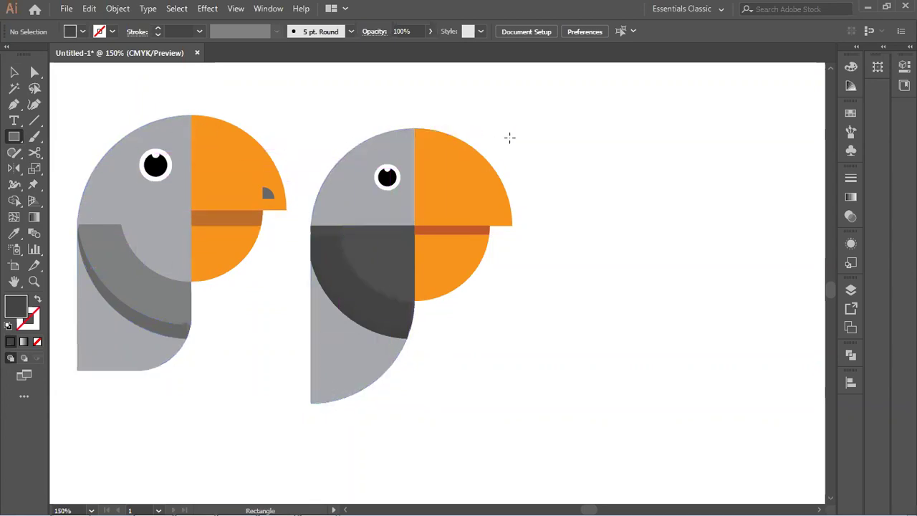
left_click_drag(574, 149, 685, 403)
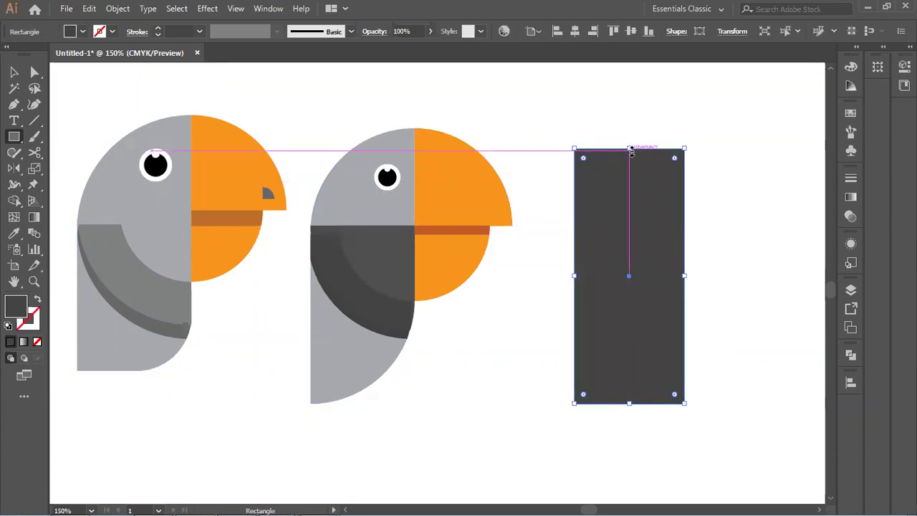
double_click(17, 314)
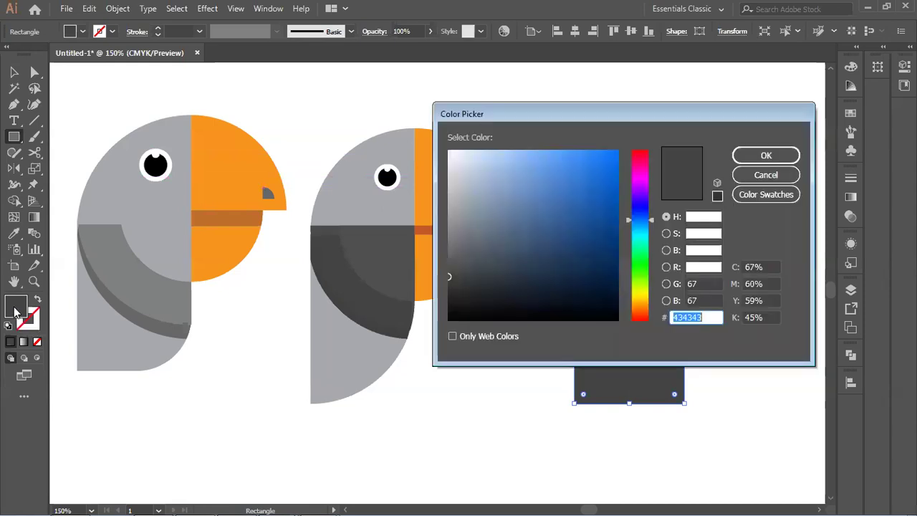
left_click(765, 174)
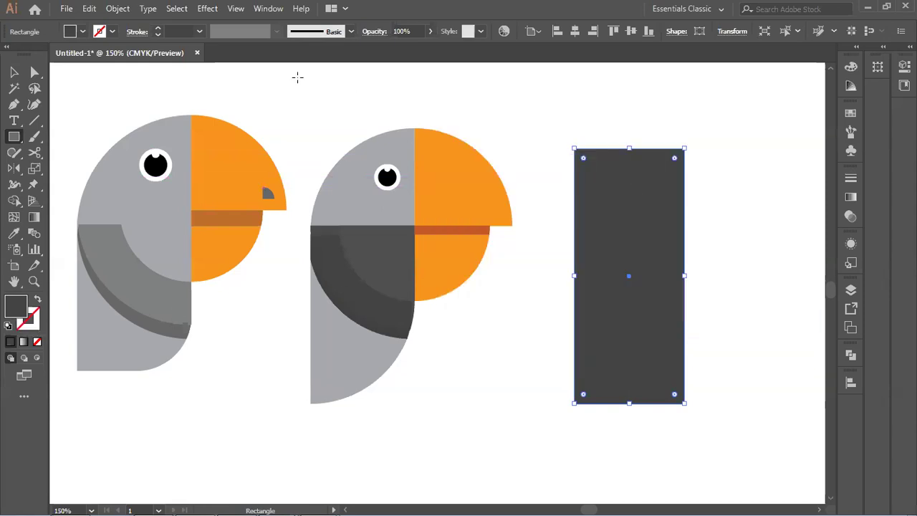
left_click(83, 32)
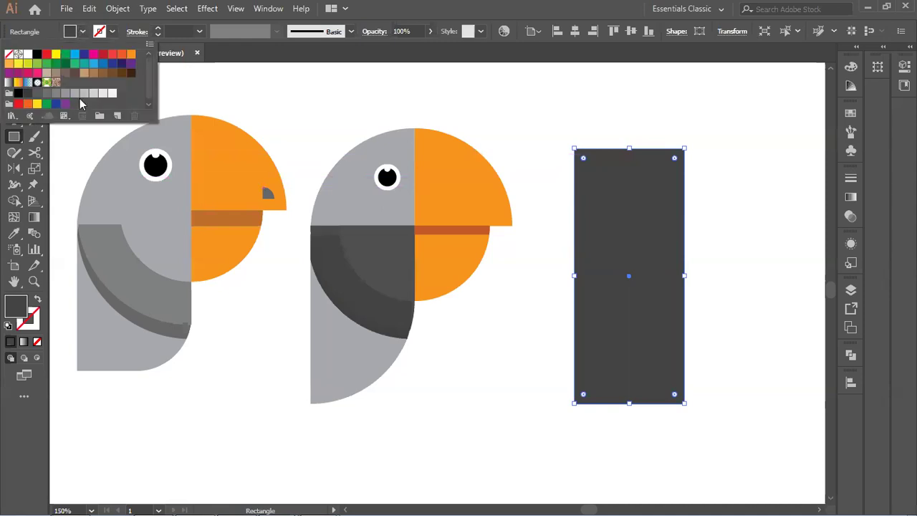
left_click(76, 95)
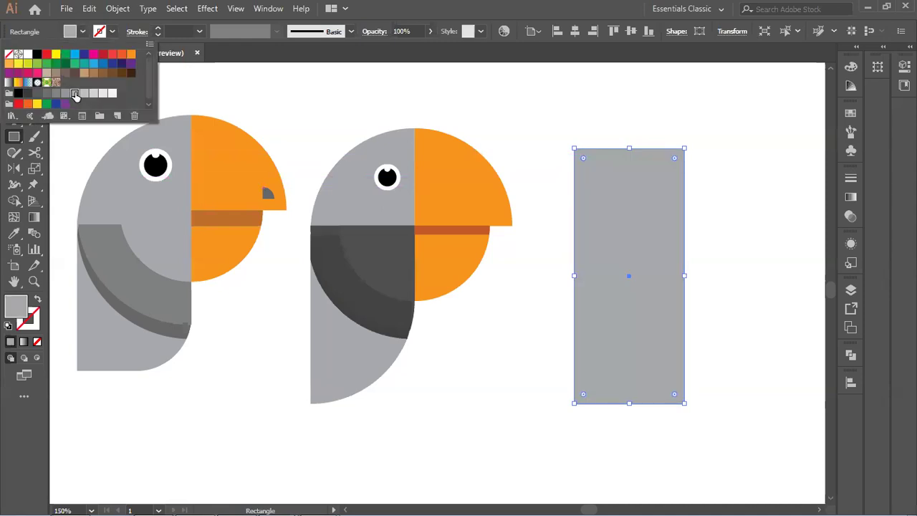
left_click(83, 93)
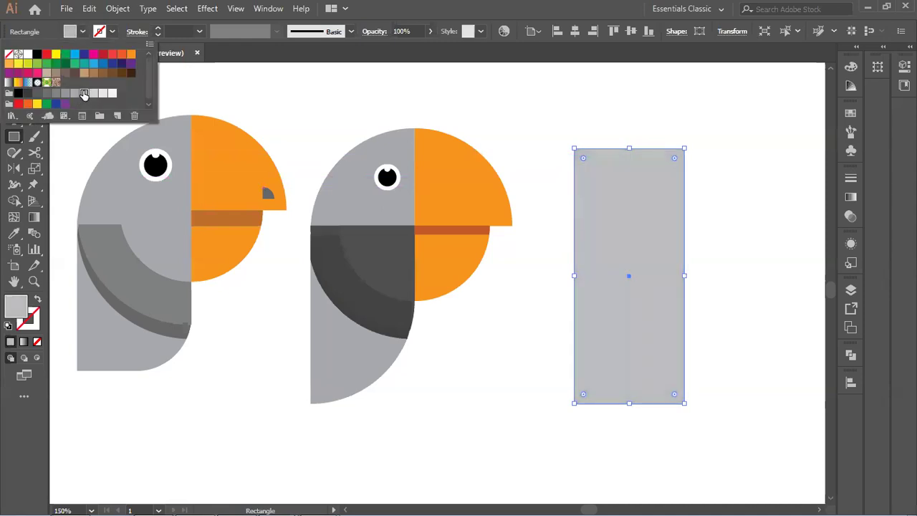
key("Escape")
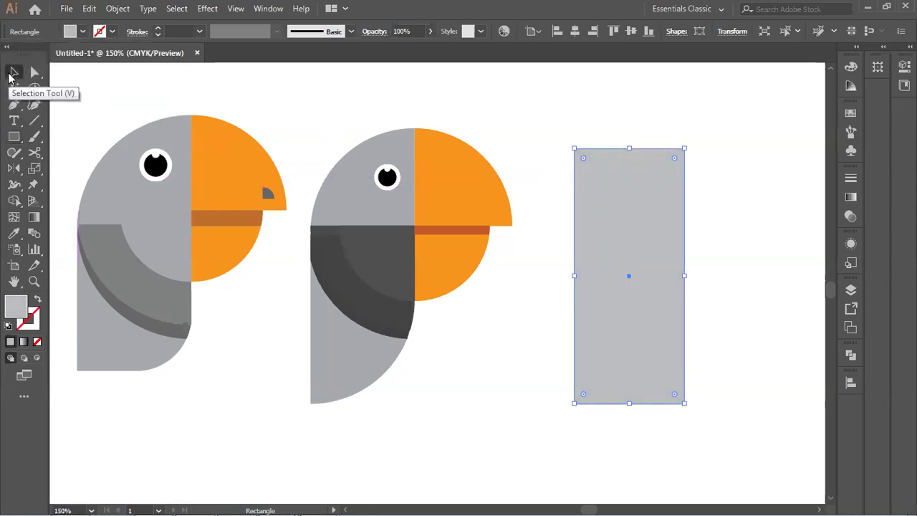
left_click(11, 77)
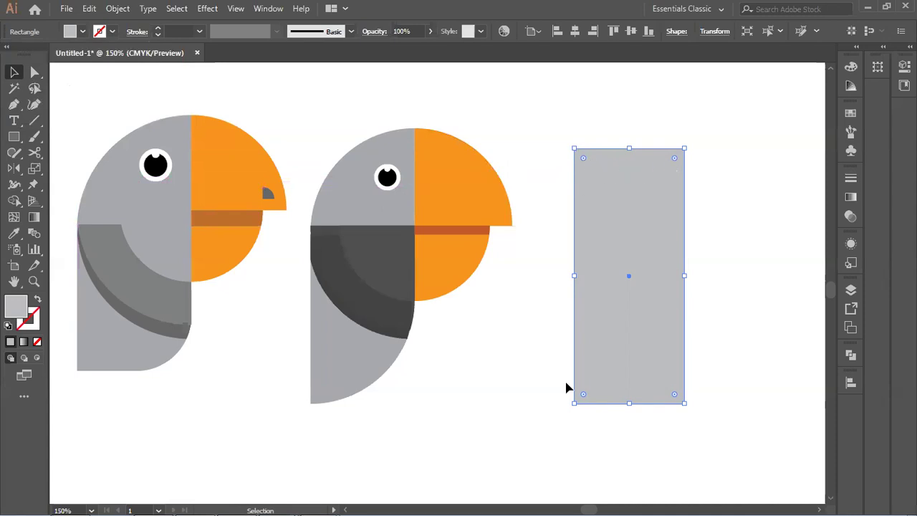
left_click_drag(583, 159, 622, 242)
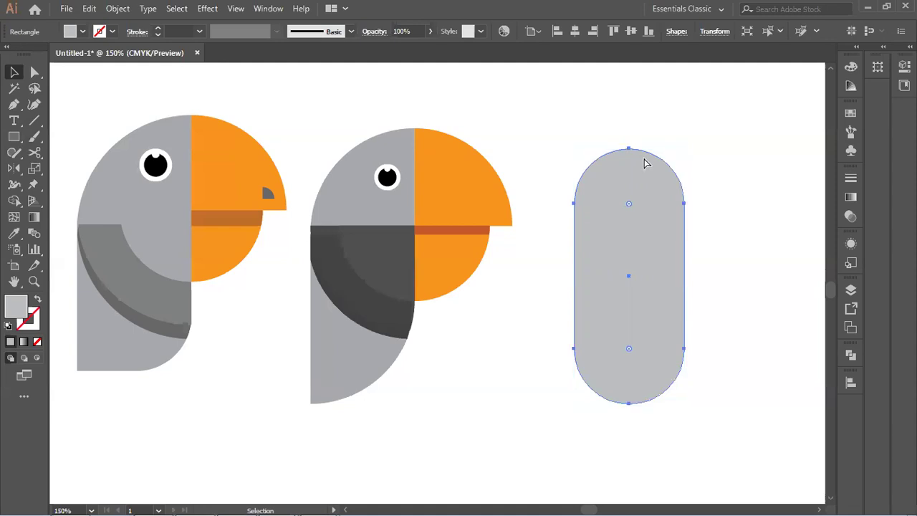
key("ctrl+z")
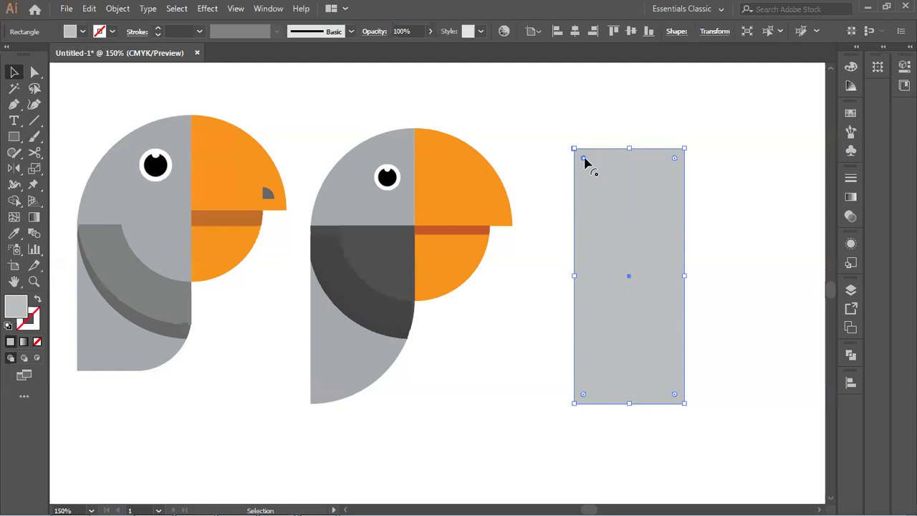
left_click_drag(584, 160, 668, 278)
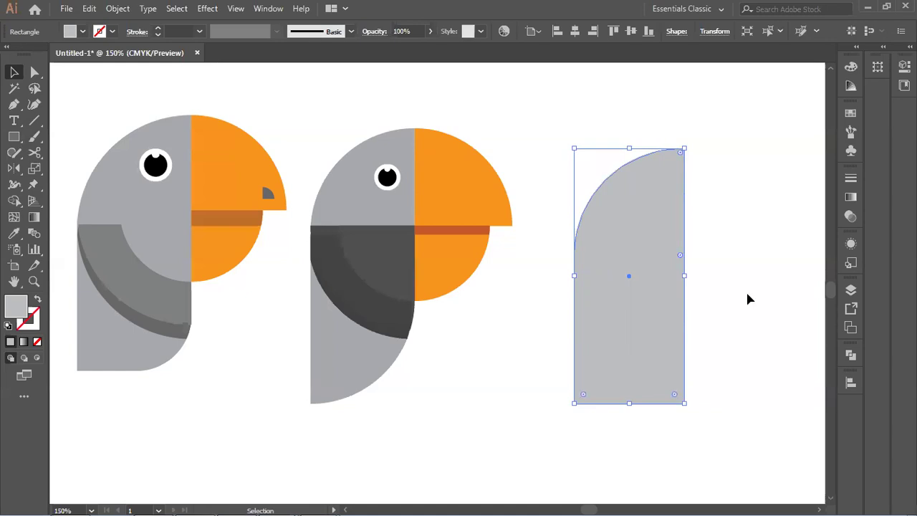
key("ctrl+z")
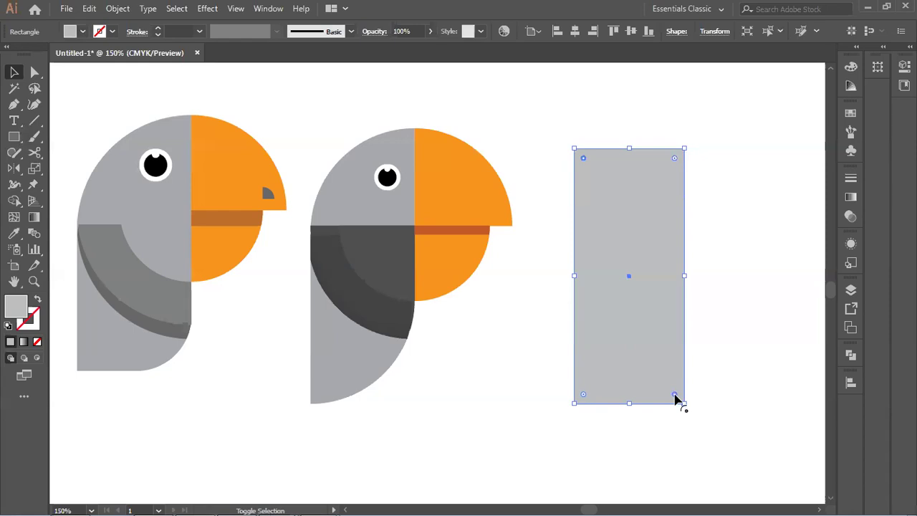
- Round only the upper-left and lower-right corners of the gray rectangle with large matching radii to form the parrot's body
left_click(743, 315)
left_click(680, 323)
left_click(583, 158)
left_click(675, 395, "shift")
left_click_drag(675, 396, 616, 289)
left_click(714, 263)
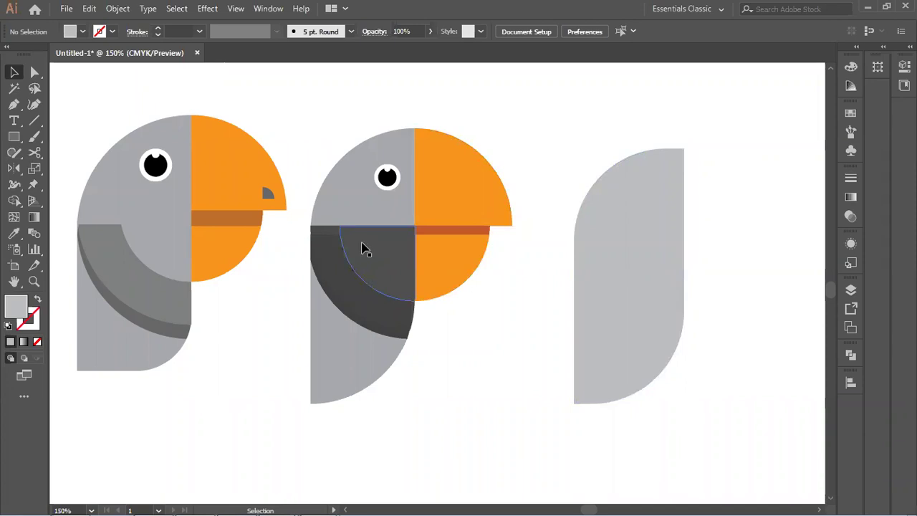
- Draw a circle centred on the body's right edge, level with the other parrots' beak line and reaching the body's top
left_click(14, 138)
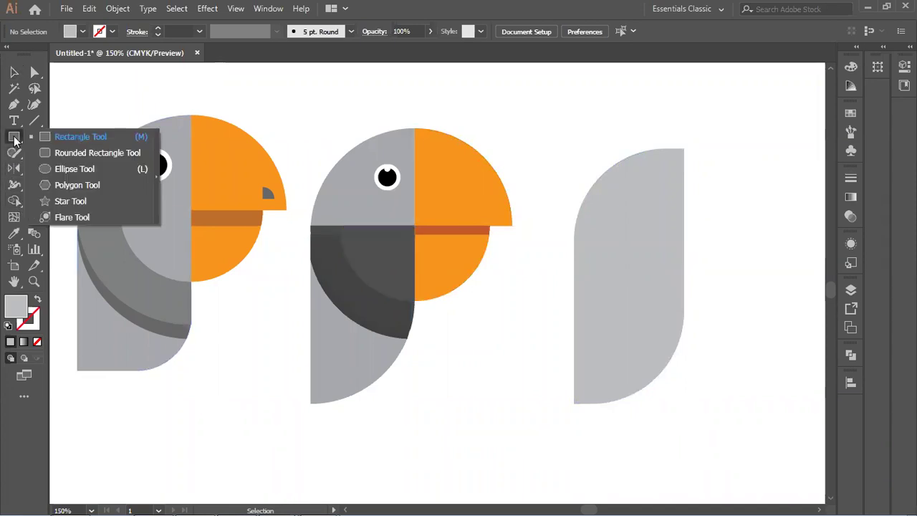
left_click(63, 170)
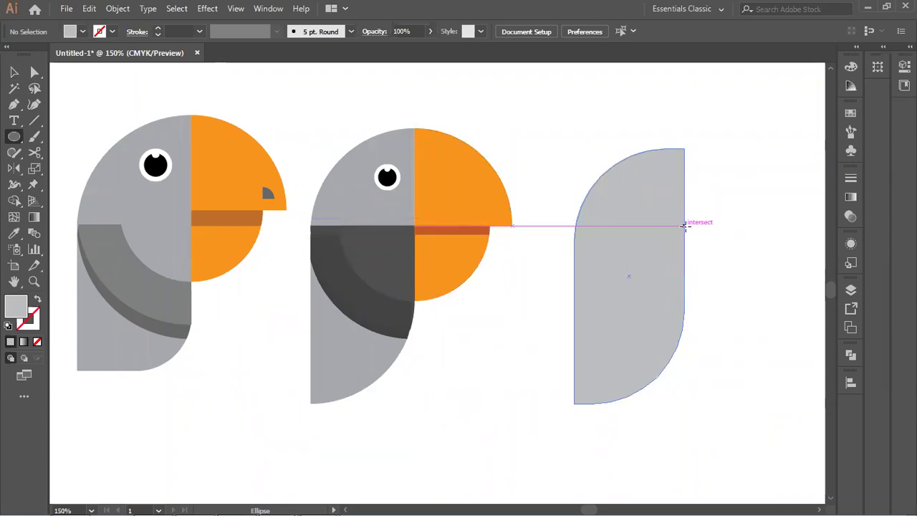
left_click_drag(685, 226, 759, 303)
key("ctrl")
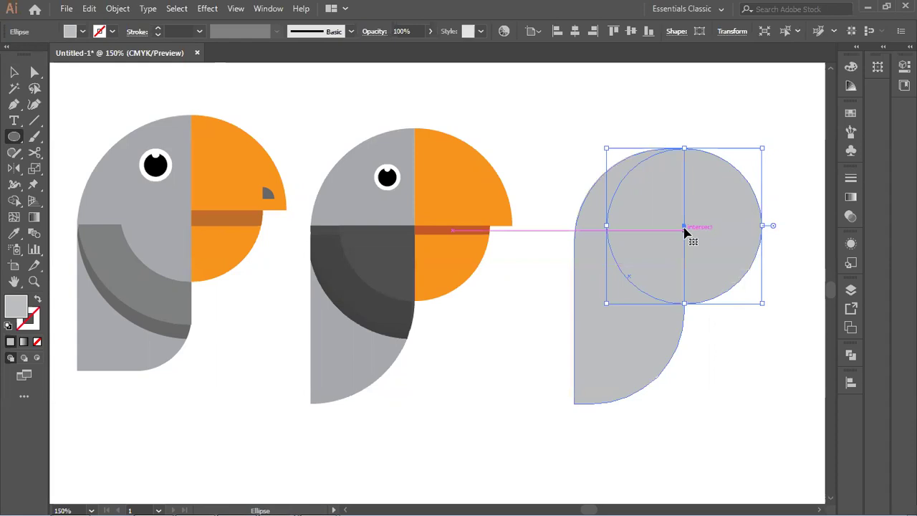
key("v")
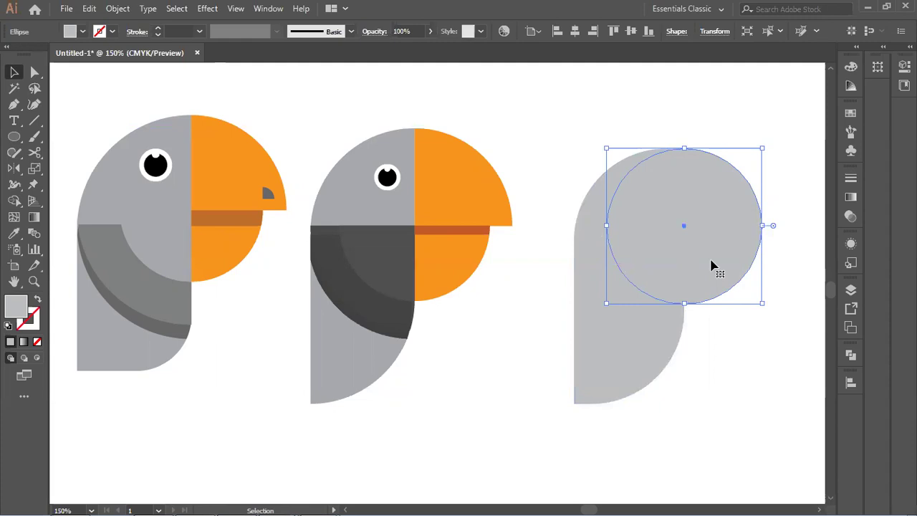
- Draw a rectangle covering the lower half of the circle, with its upper edge through the circle's centre
left_click(14, 137)
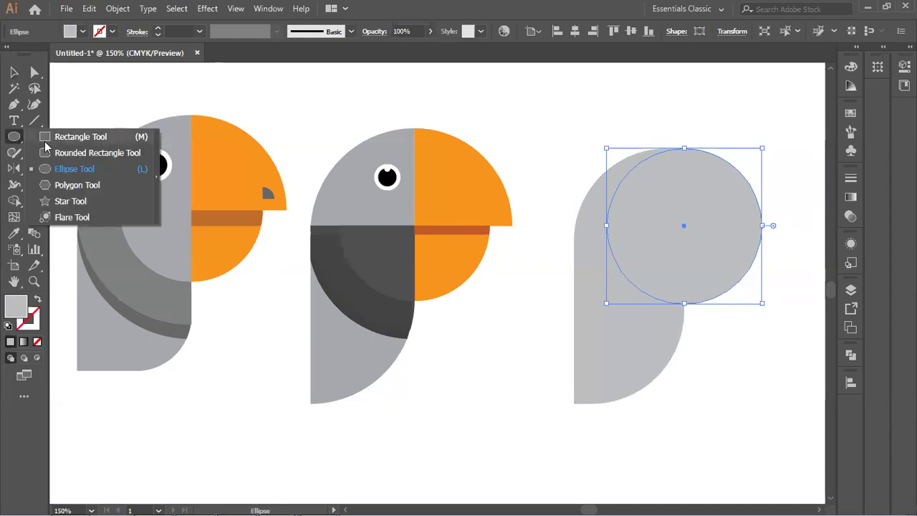
left_click(50, 137)
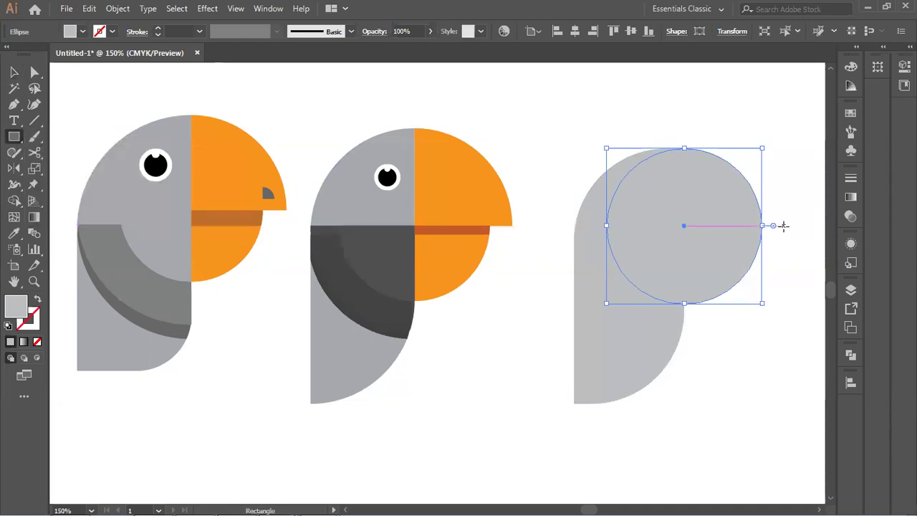
left_click_drag(784, 226, 590, 314)
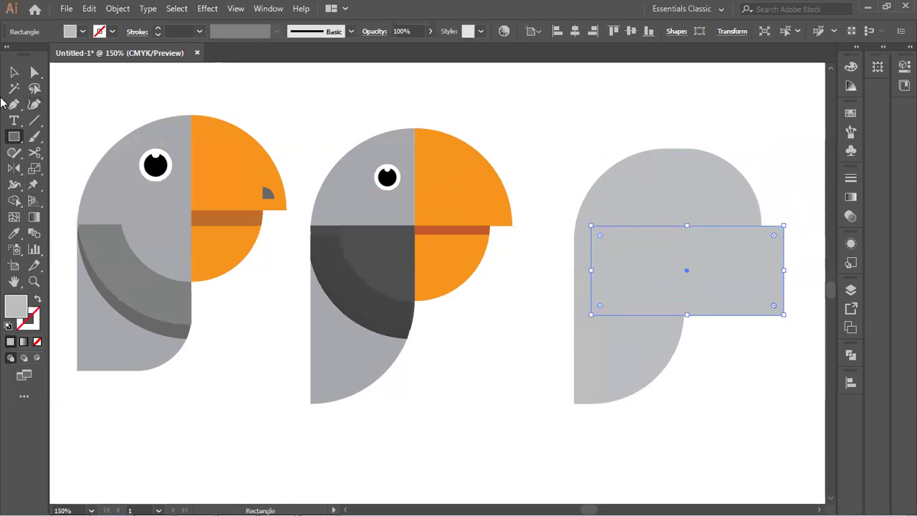
- Subtract the rectangle from the circle with Pathfinder Minus Front, keeping the upper semicircle
left_click(14, 73)
left_click(14, 72)
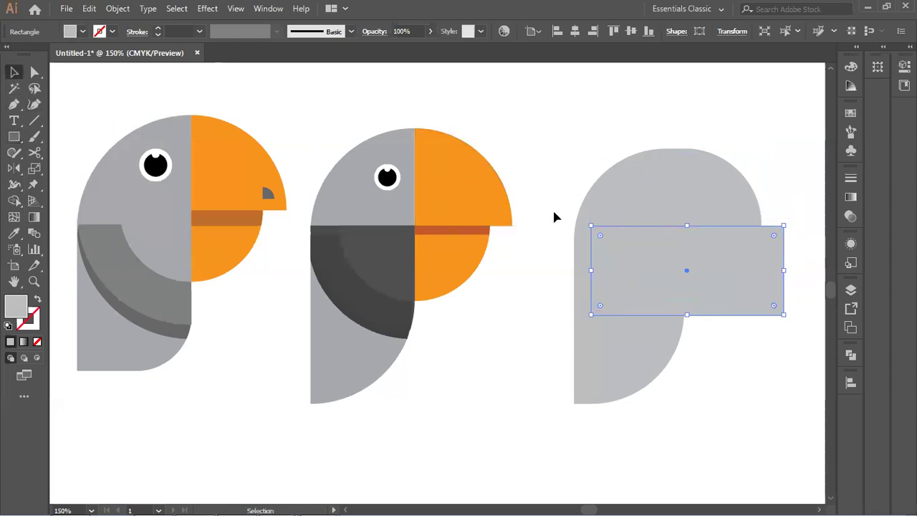
left_click(733, 206, "shift")
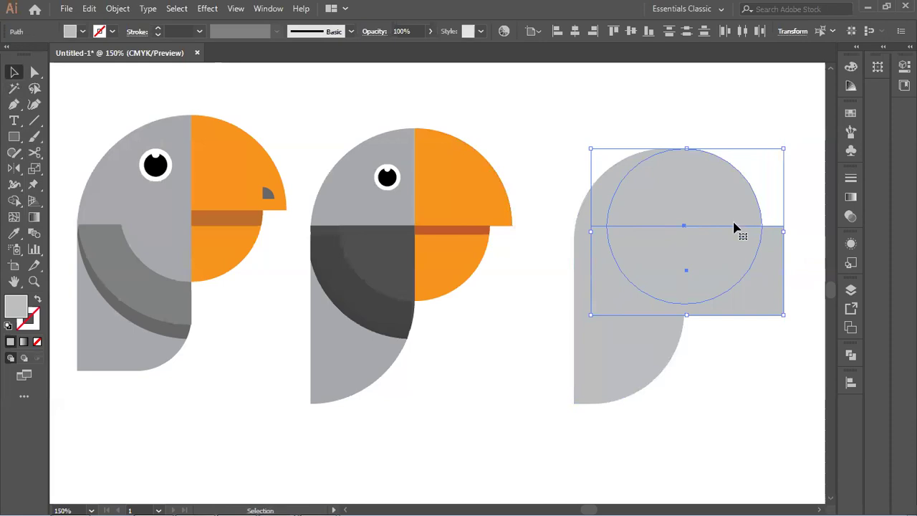
left_click(850, 356)
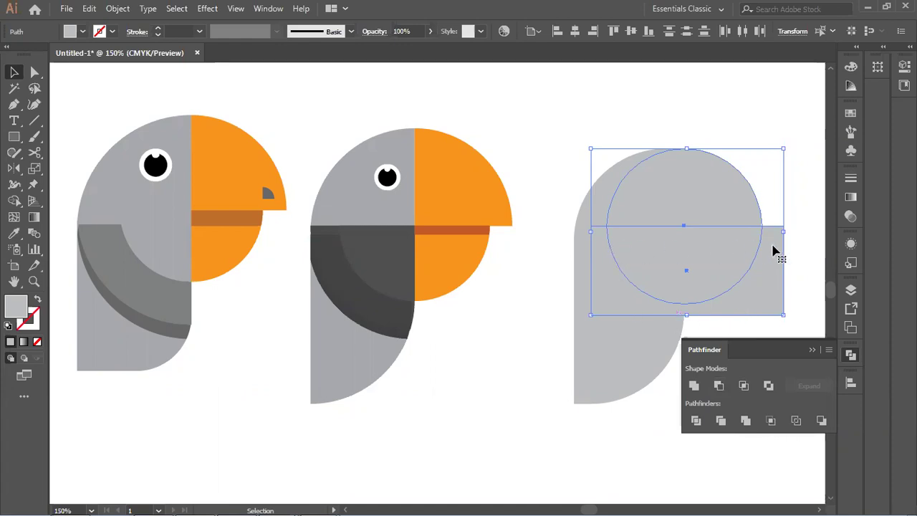
left_click(721, 386)
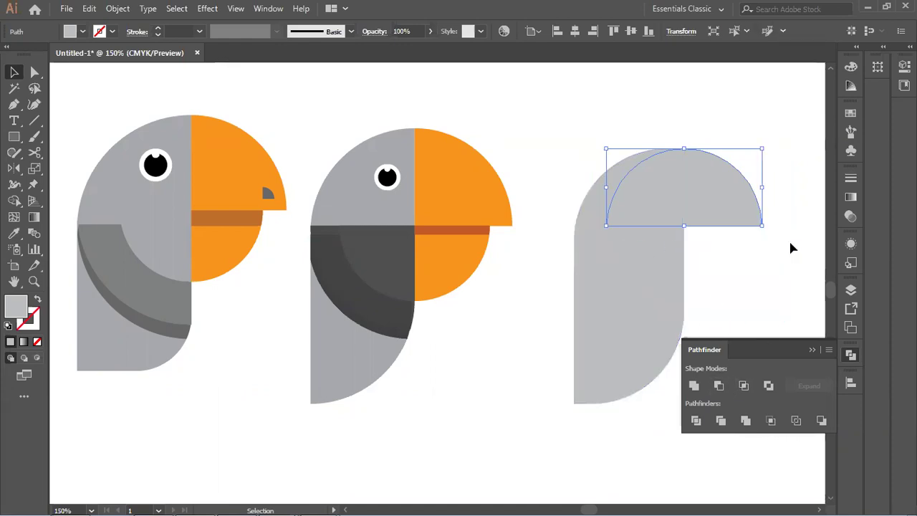
left_click(746, 258)
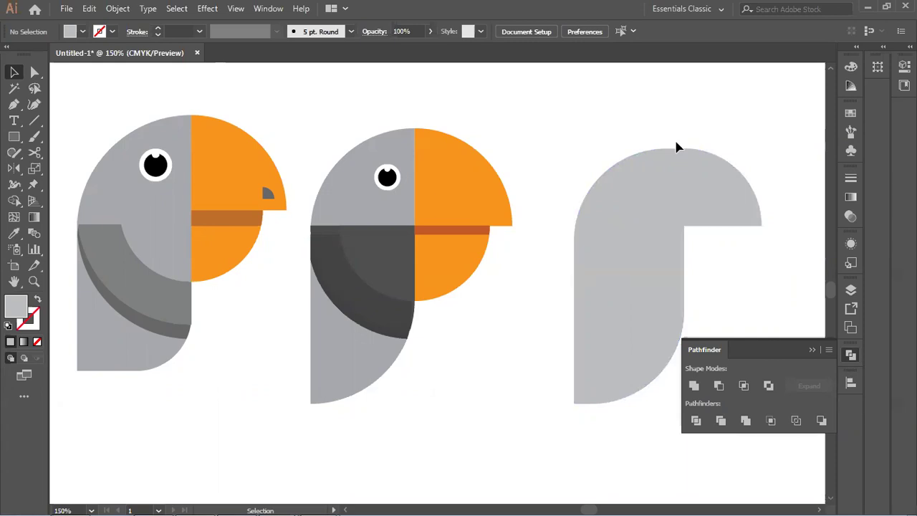
- Fill the semicircle with the orange swatch
left_click(702, 190)
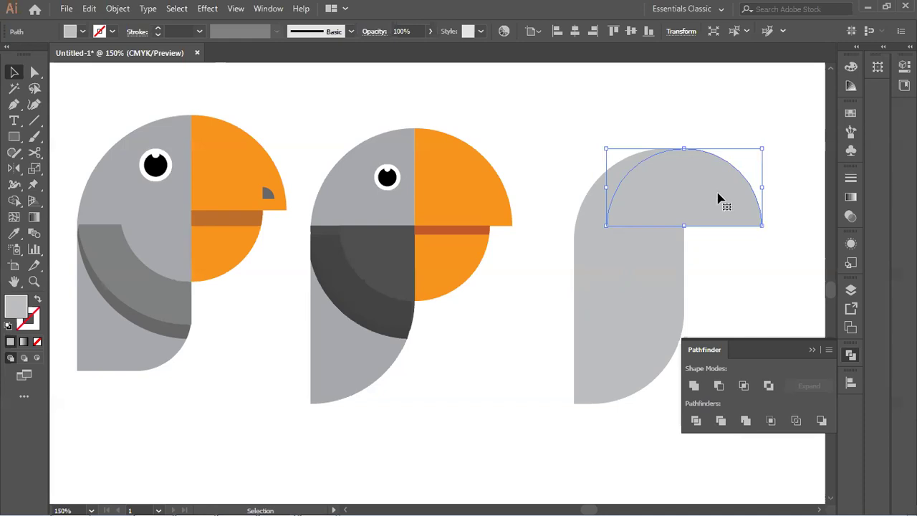
left_click(82, 31)
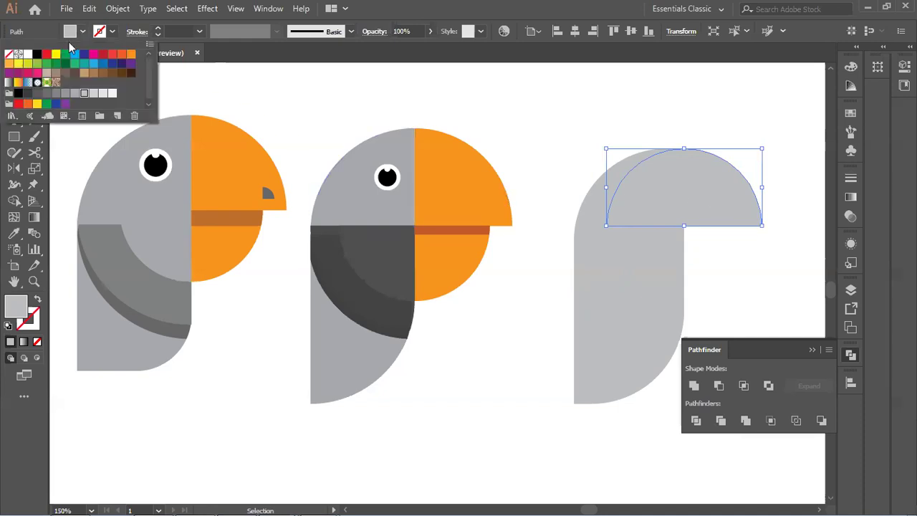
left_click(131, 54)
left_click(774, 256)
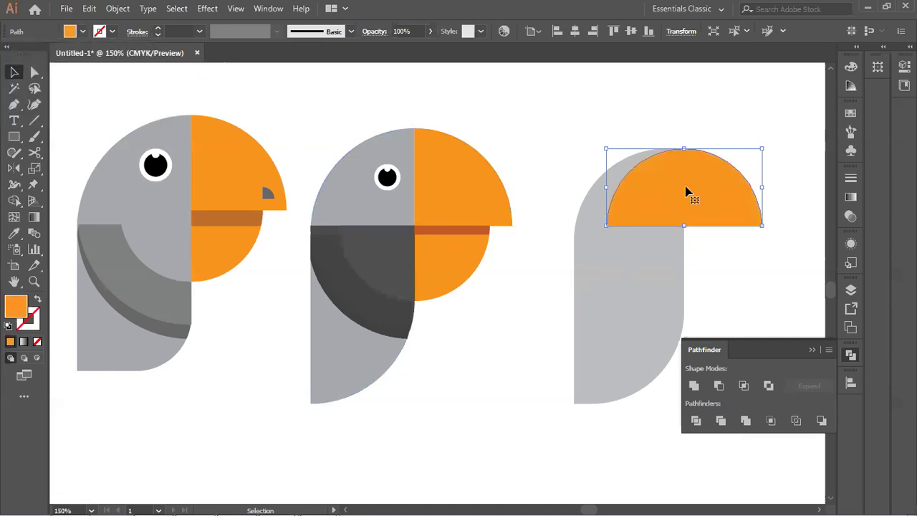
- Send the orange semicircle behind the gray body so only its right half forms the upper beak
right_click(685, 188)
mouse_move(691, 401)
left_click(585, 444)
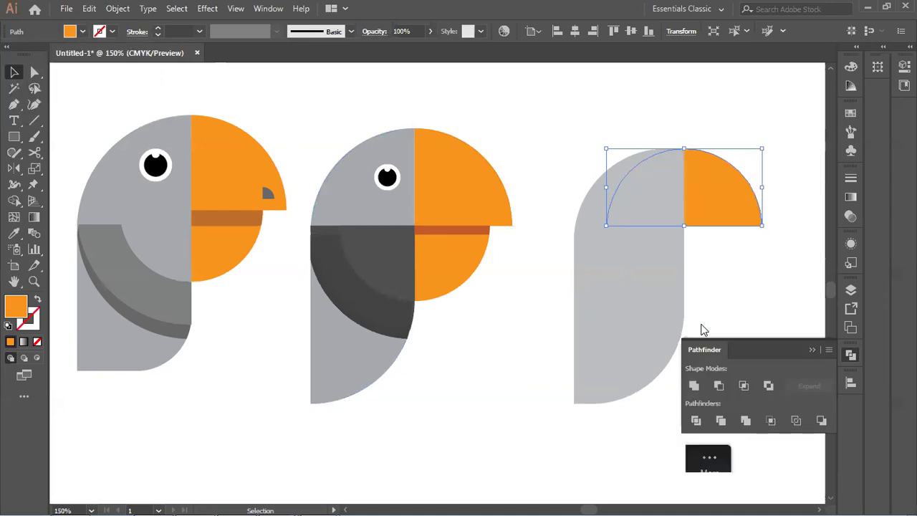
left_click(733, 248)
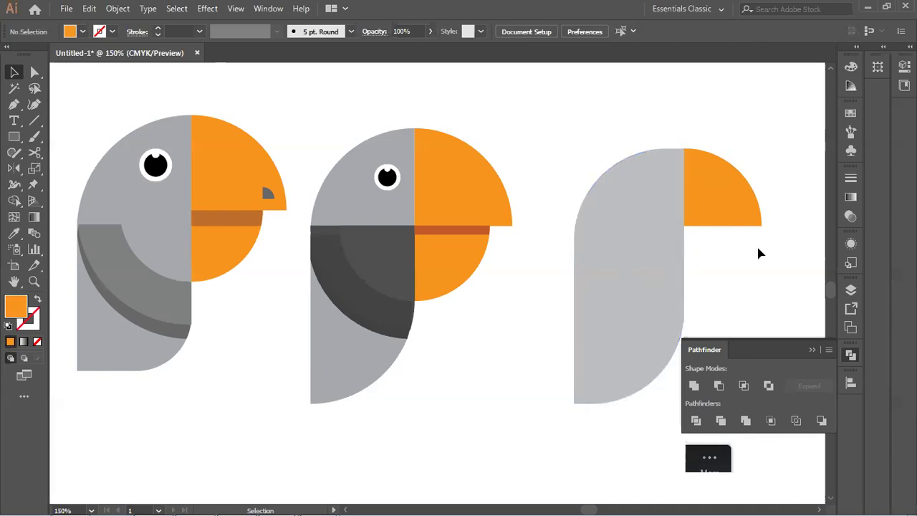
left_click(731, 217)
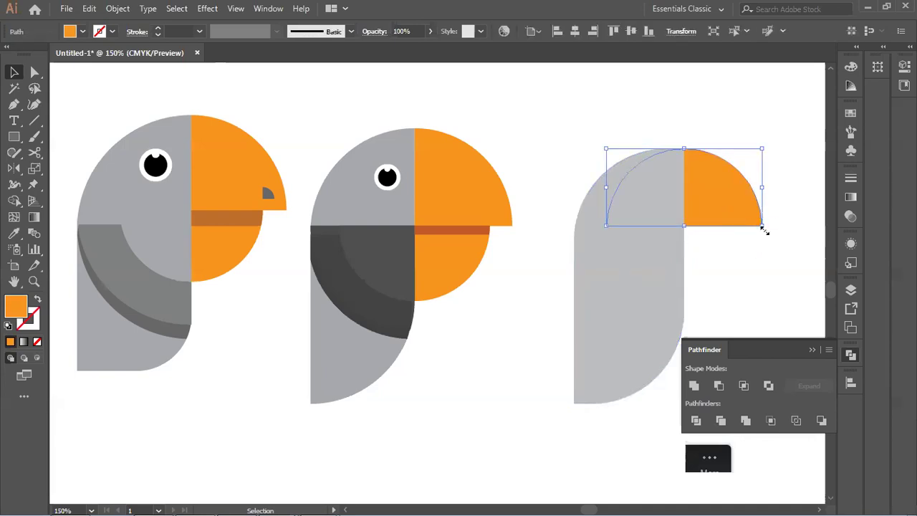
left_click_drag(765, 229, 789, 248)
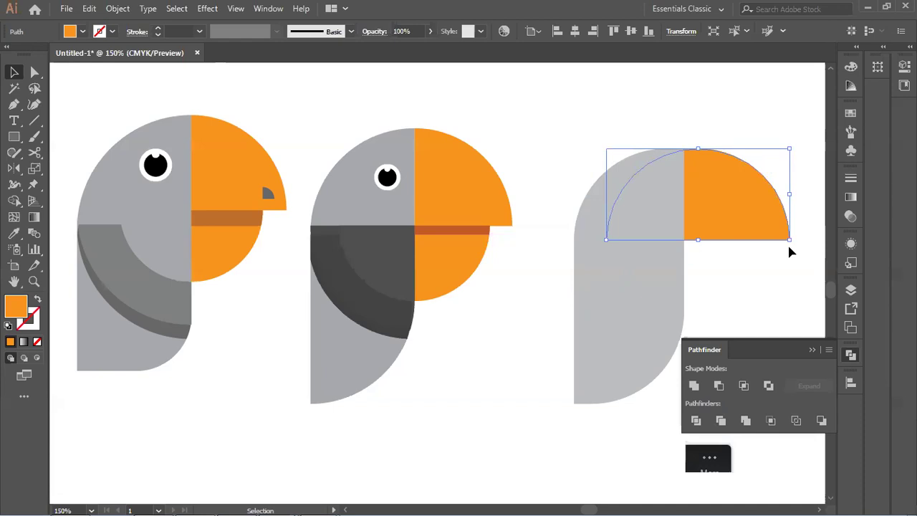
key("ctrl+z")
left_click(789, 251)
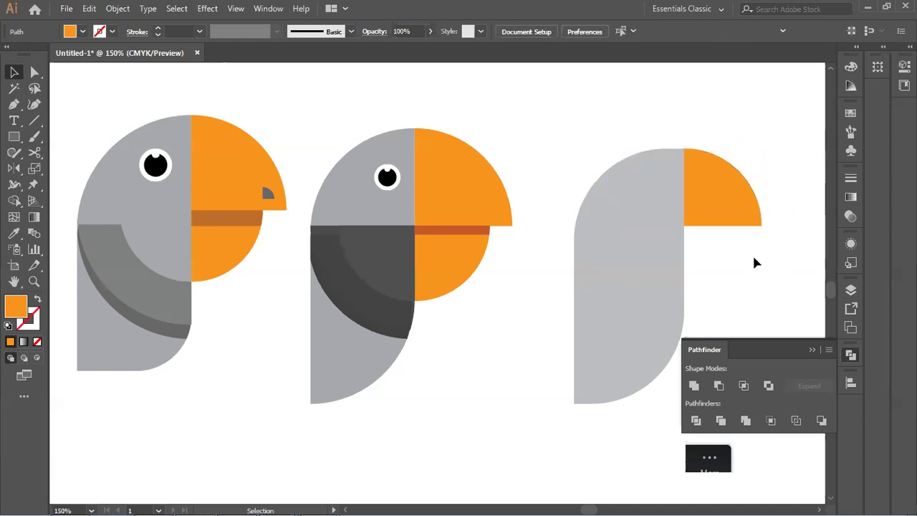
left_click_drag(717, 269, 704, 259)
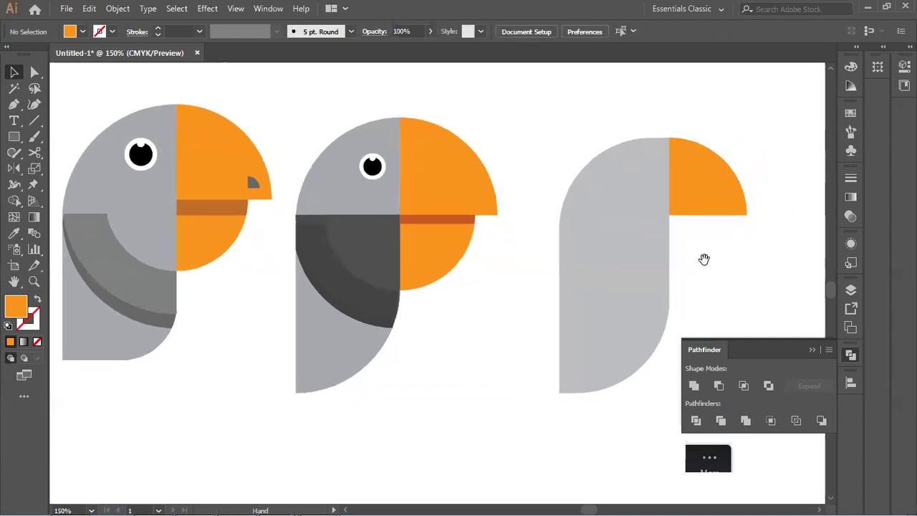
- Copy the orange semicircle of the upper beak and paste the copy in front of it
left_click(710, 208)
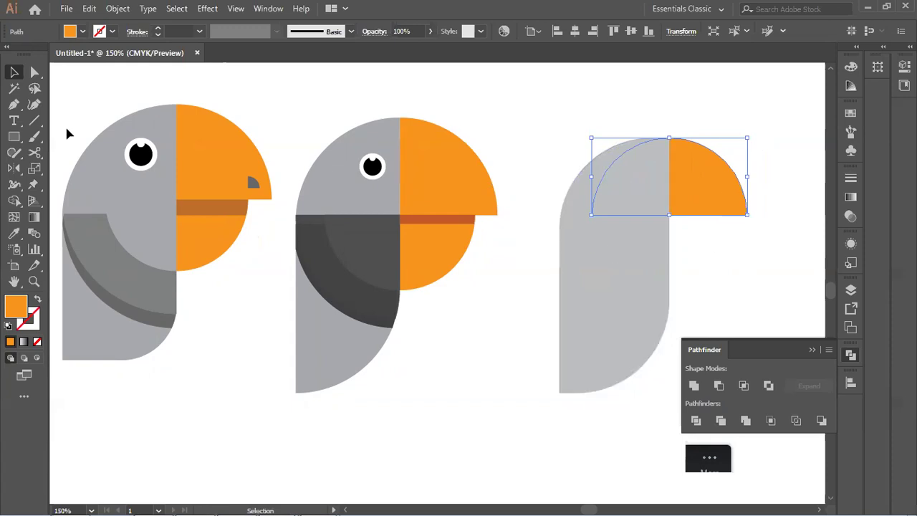
left_click(89, 9)
left_click(101, 75)
left_click(89, 9)
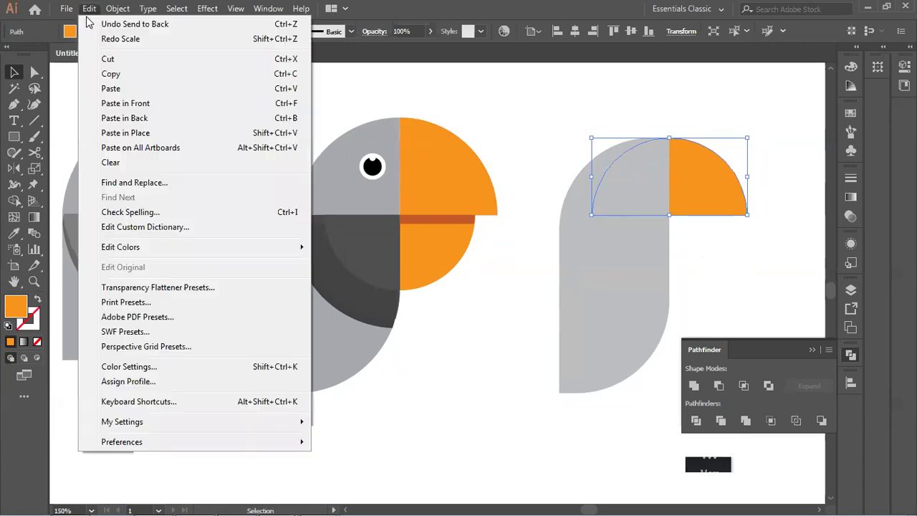
left_click(101, 104)
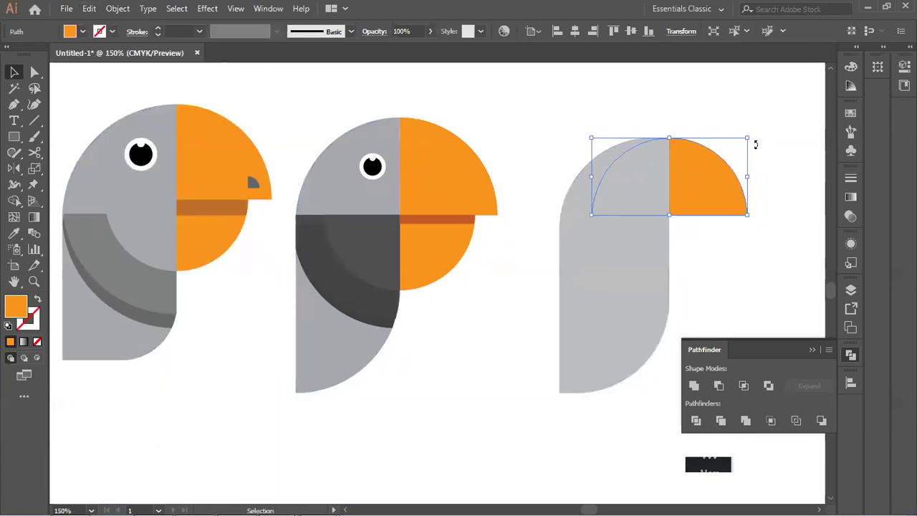
- Rotate the pasted semicircle 180° and move it directly beneath the upper beak, with their straight edges meeting
left_click_drag(758, 134, 554, 228)
left_click_drag(688, 180, 690, 256)
left_click(772, 228)
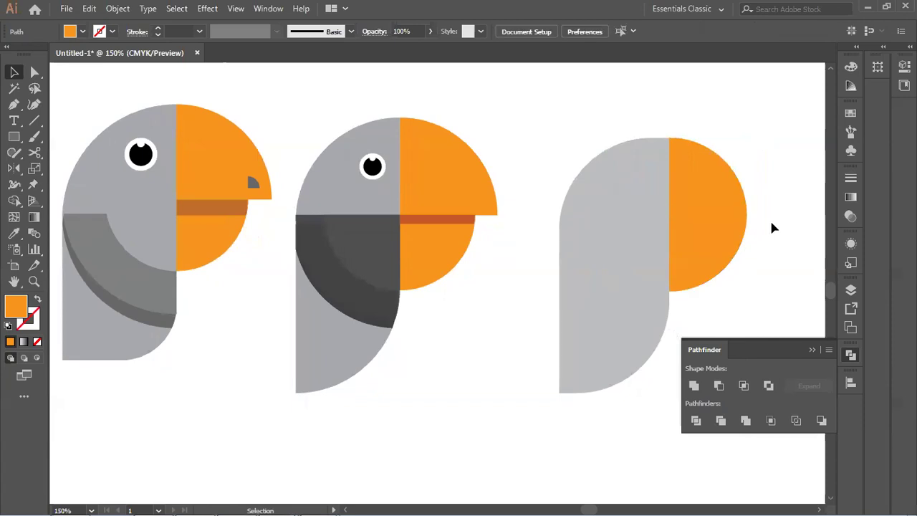
left_click(736, 250)
left_click(686, 177)
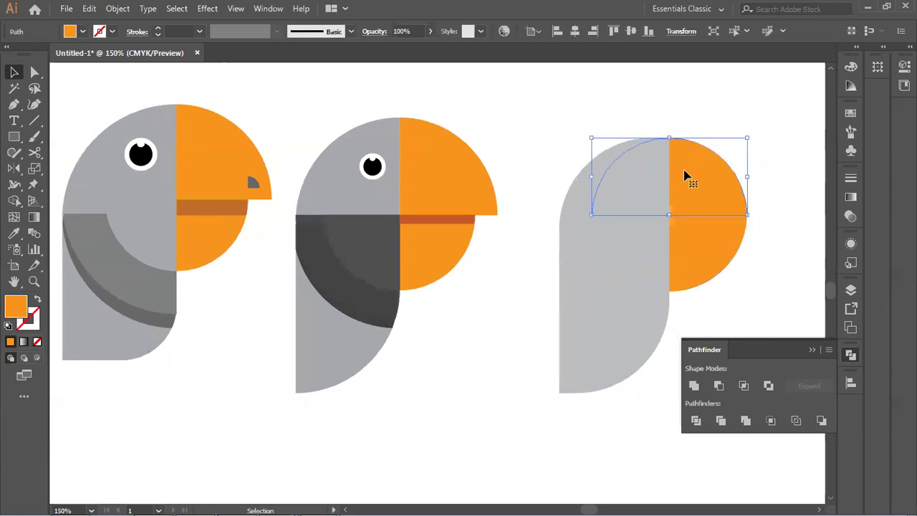
right_click(685, 171)
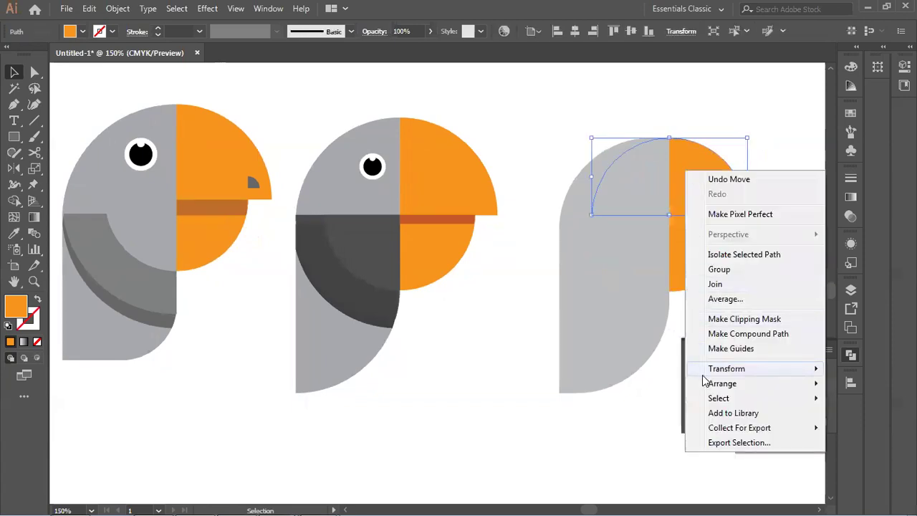
mouse_move(706, 385)
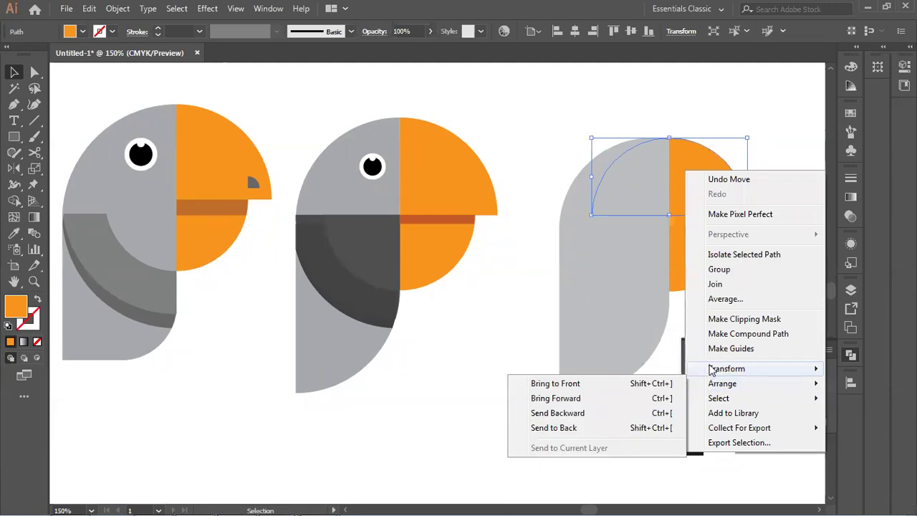
mouse_move(715, 368)
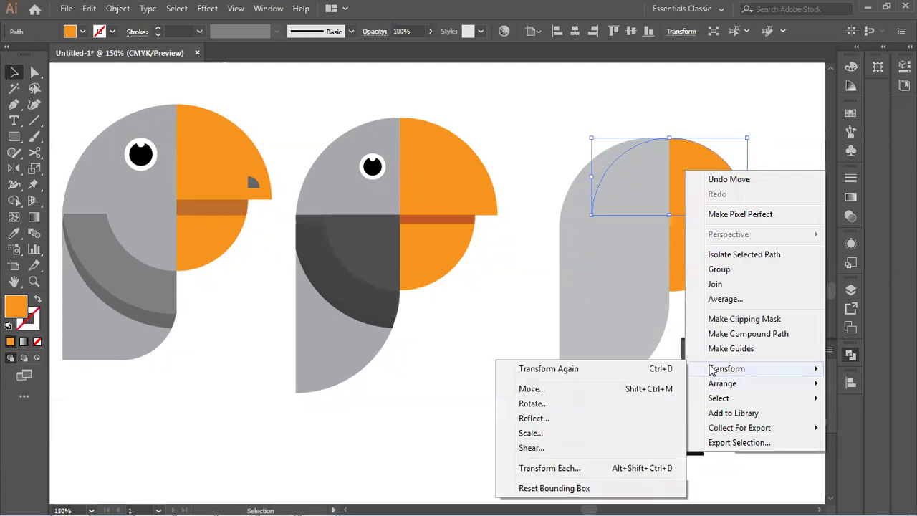
left_click(545, 418)
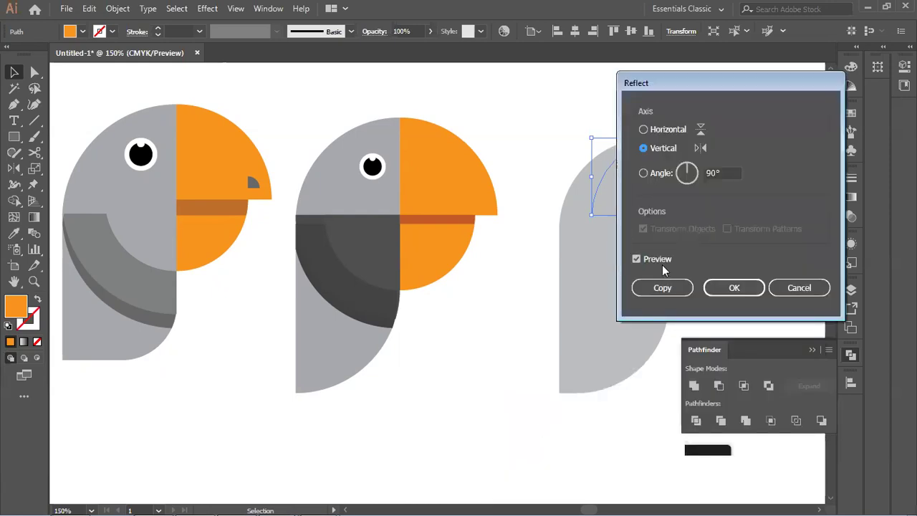
left_click(785, 287)
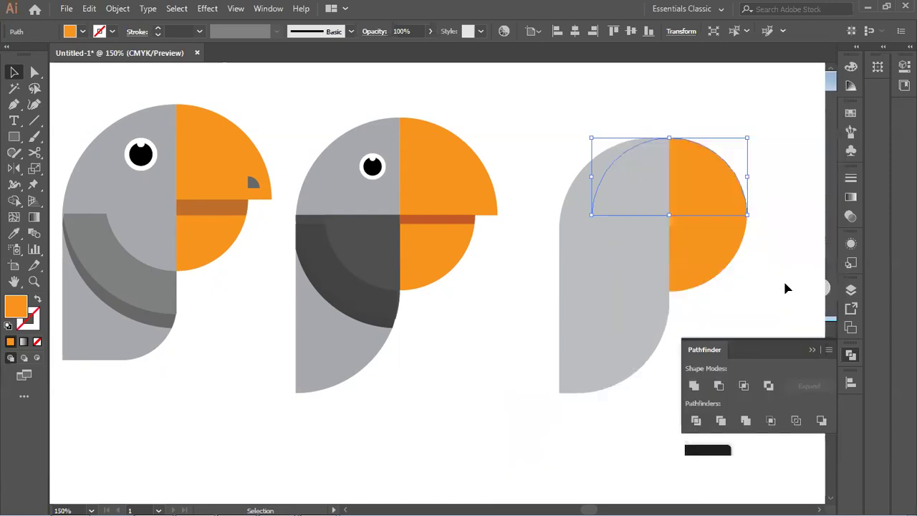
left_click(788, 218)
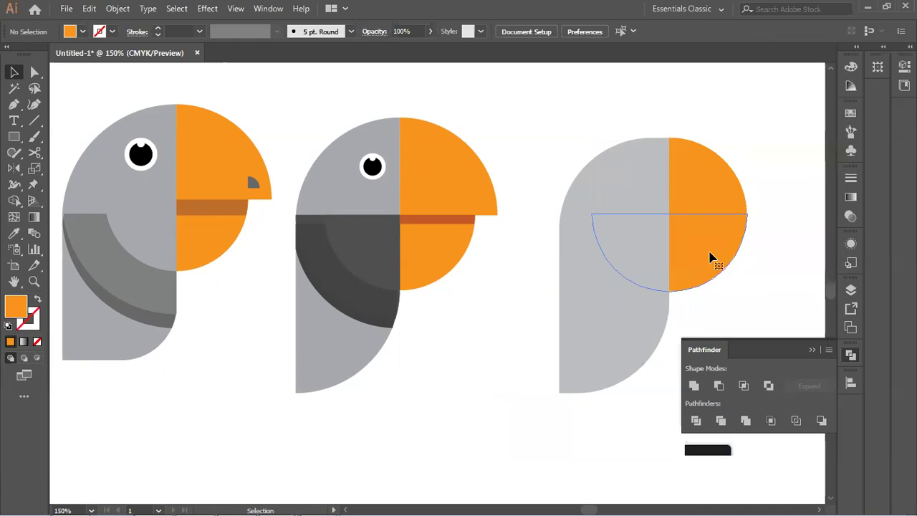
- Try shifting the lower semicircle left so the lower beak ends short of the upper beak's tip
left_click(713, 258)
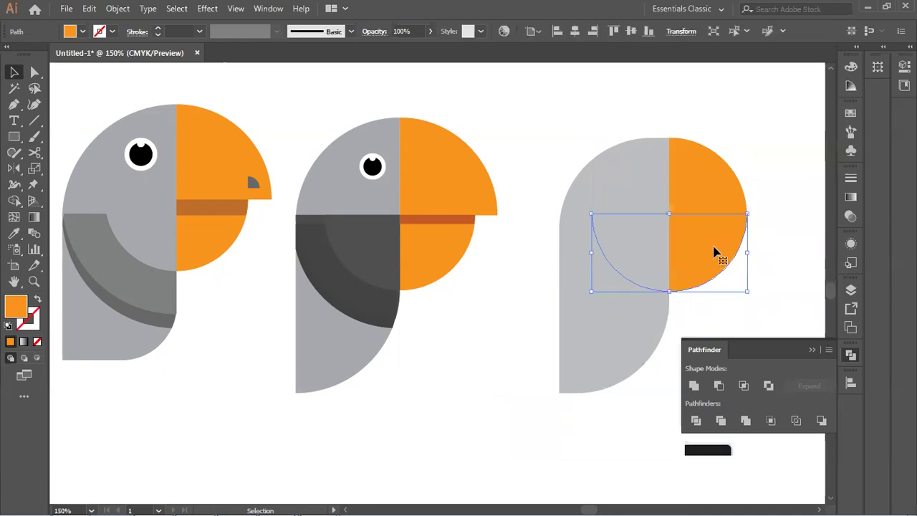
left_click_drag(713, 253, 697, 252)
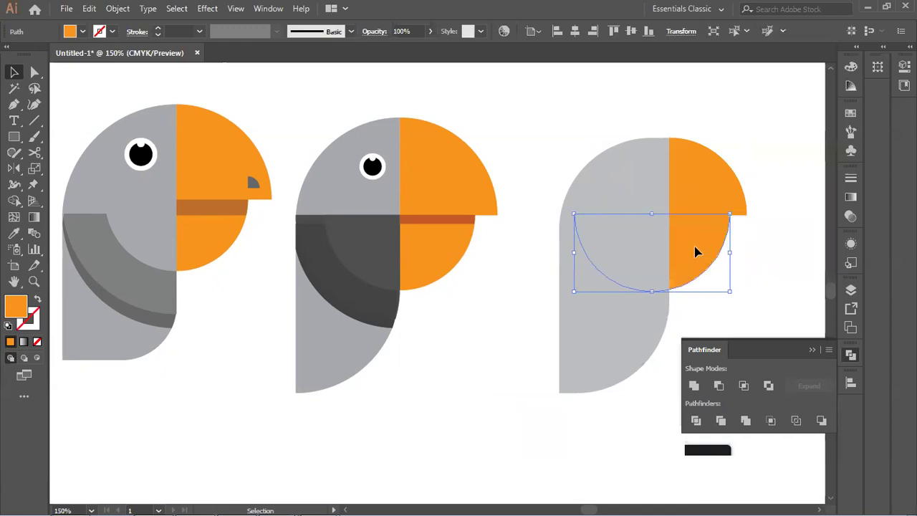
left_click(753, 251)
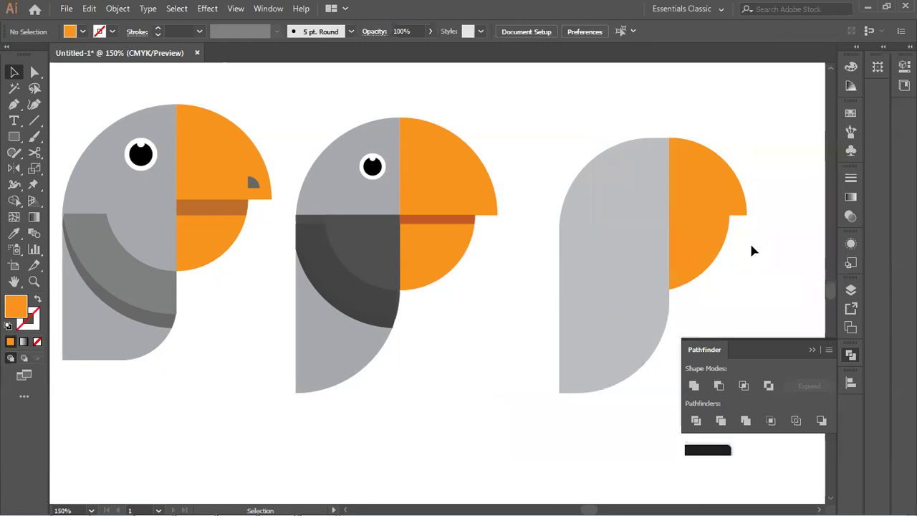
key("ctrl+z")
- Scale down the lower semicircle proportionally and recentre it on the body's right edge so the lower beak is smaller than the upper
left_click_drag(748, 291, 726, 279)
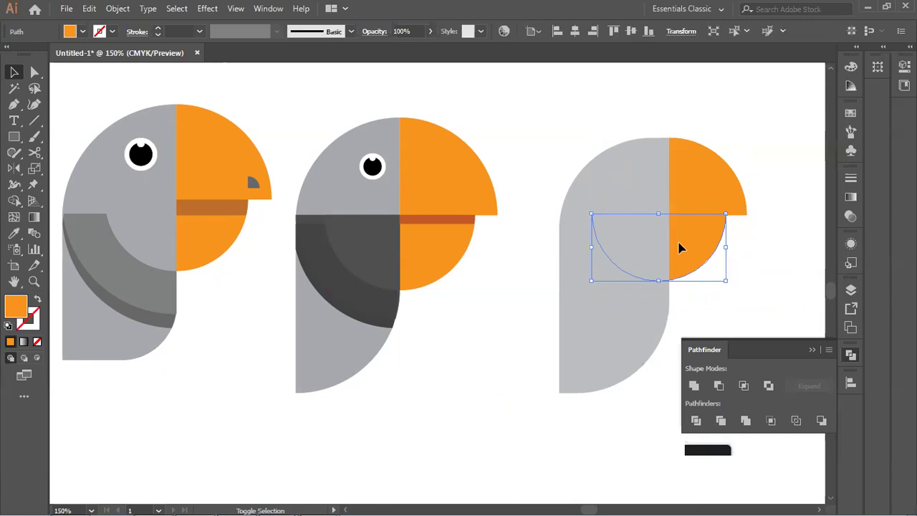
left_click(743, 245)
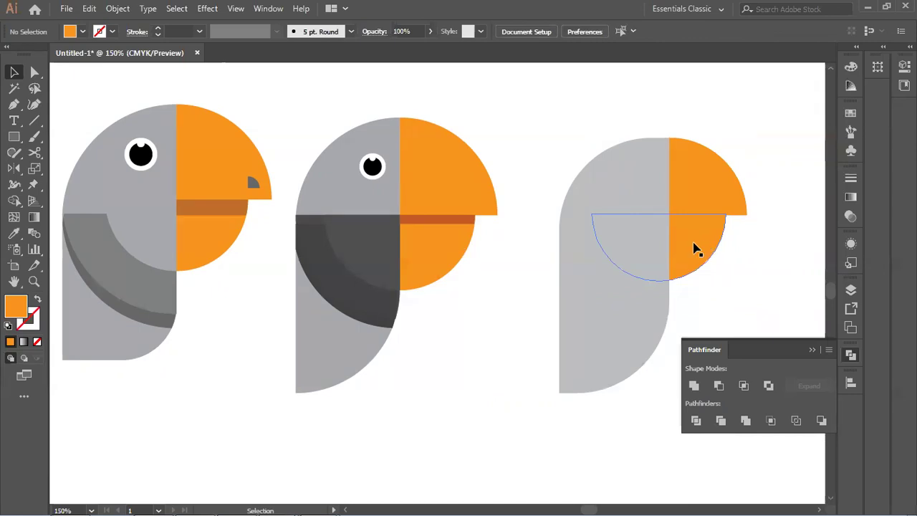
left_click_drag(694, 248, 705, 248)
left_click(792, 253)
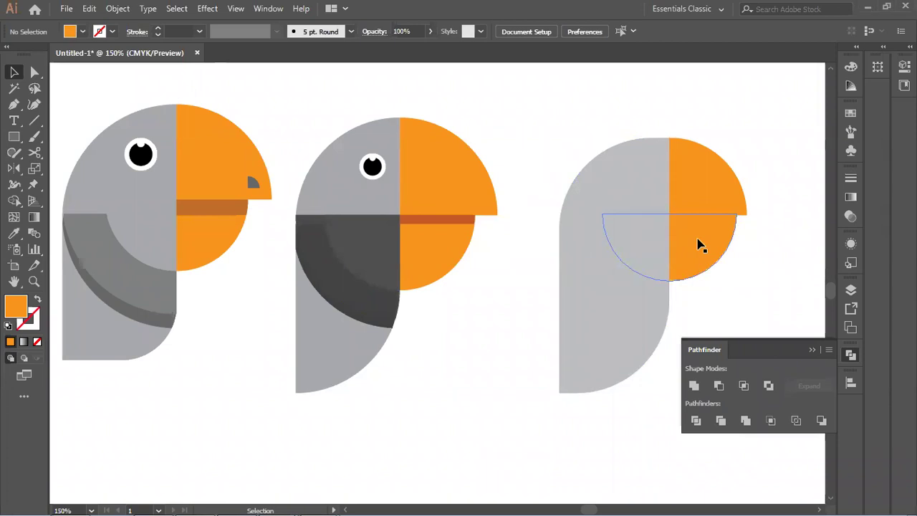
- Copy the lower beak semicircle and paste the copy in front
left_click(87, 10)
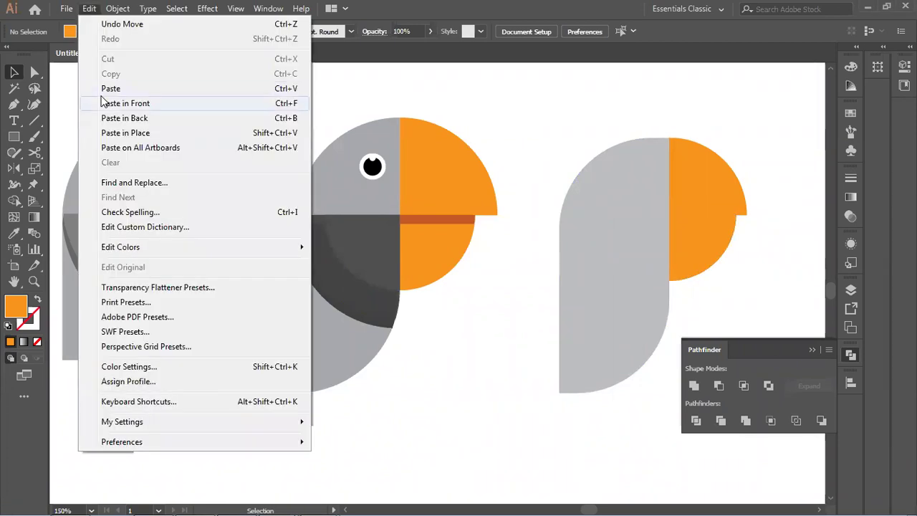
left_click(125, 103)
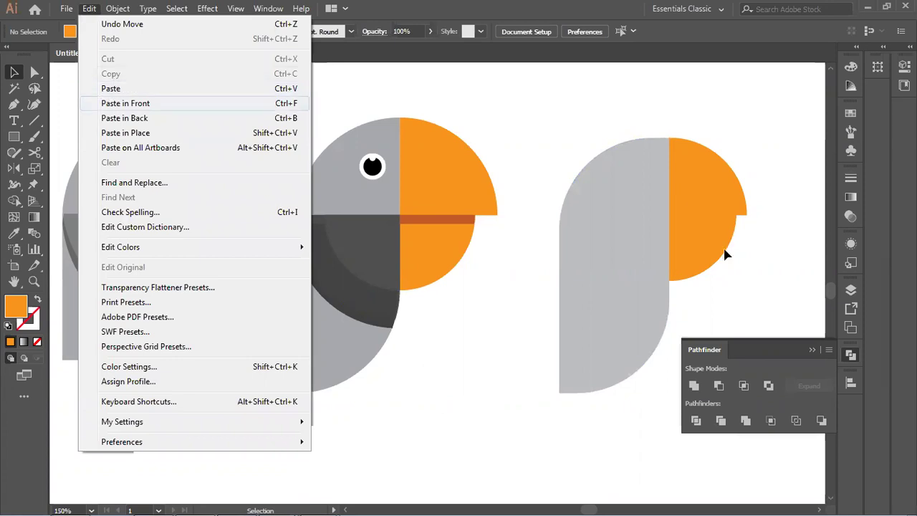
left_click(89, 8)
left_click(104, 75)
left_click(89, 9)
left_click(105, 104)
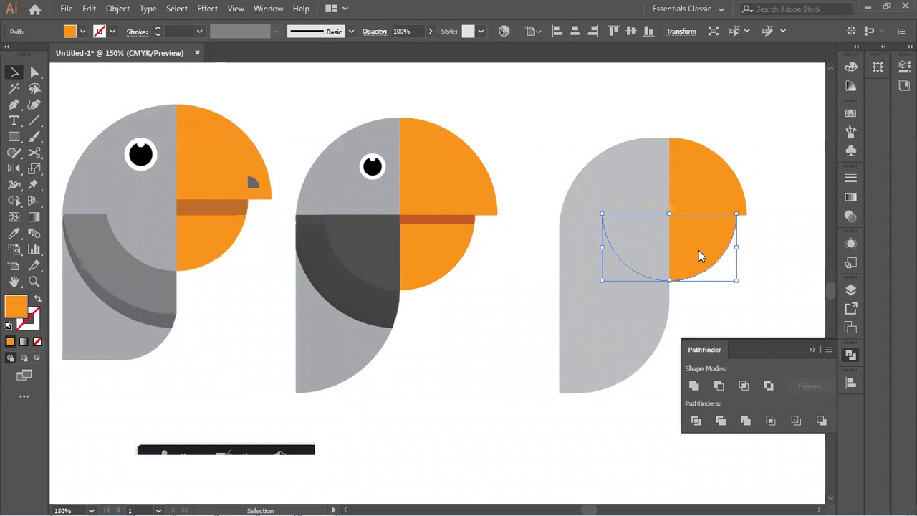
- Bring the pasted semicircle to the front so it overlaps the gray body
right_click(699, 255)
mouse_move(736, 448)
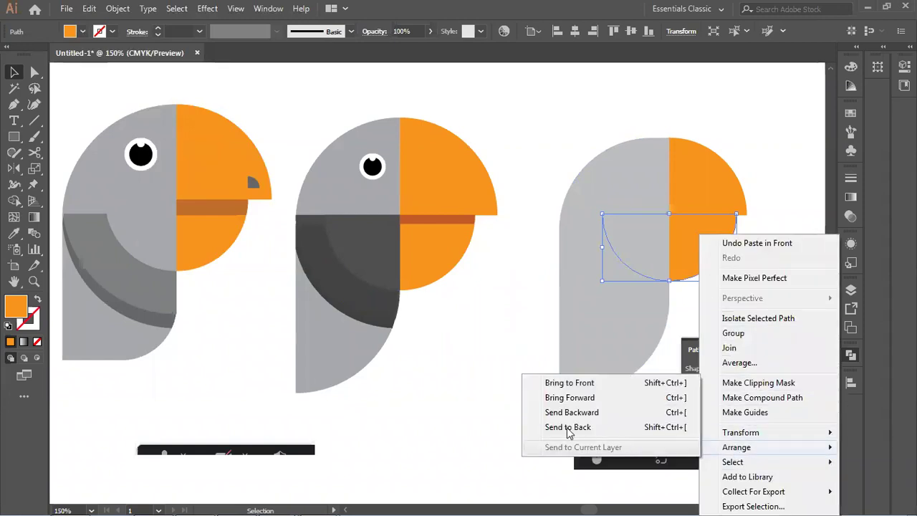
left_click(560, 383)
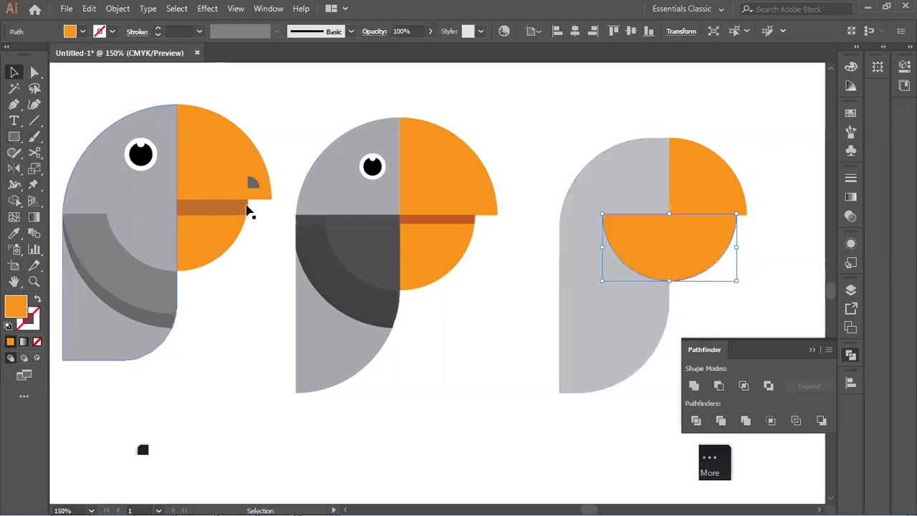
- Split the front semicircle along the gray body's right edge with the Shape Builder, separating its right quarter from its left quarter
left_click(635, 198, "shift")
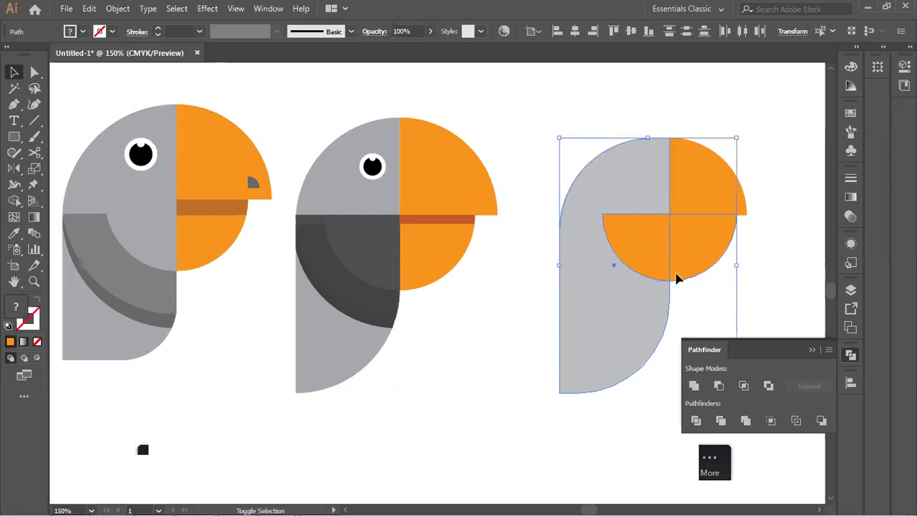
left_click(14, 204)
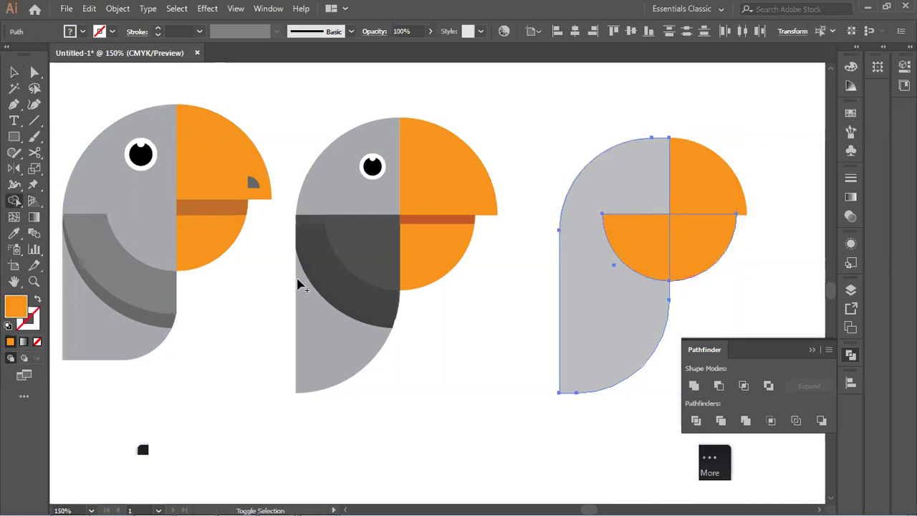
left_click(697, 262)
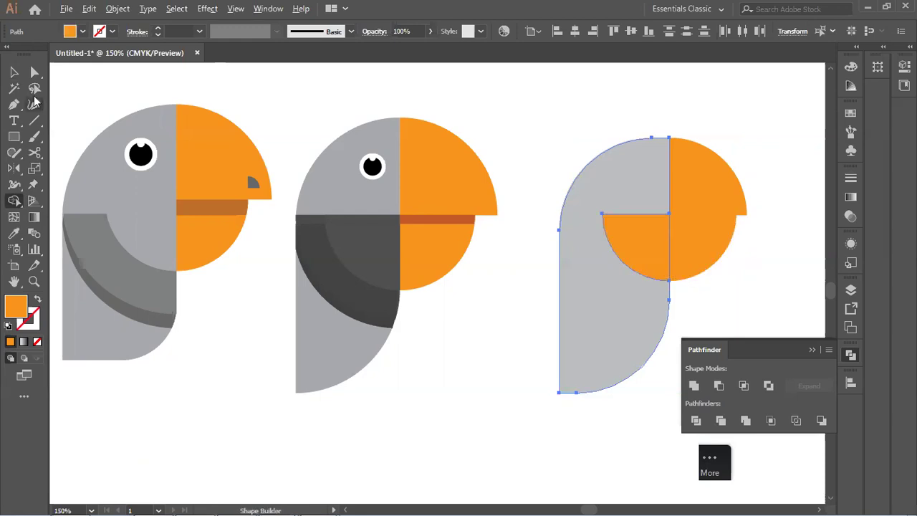
key("v")
left_click(751, 260)
- Fill the quarter circle on the gray body with the dark gray sampled from the middle parrot's wing using the Eyedropper
left_click(640, 263)
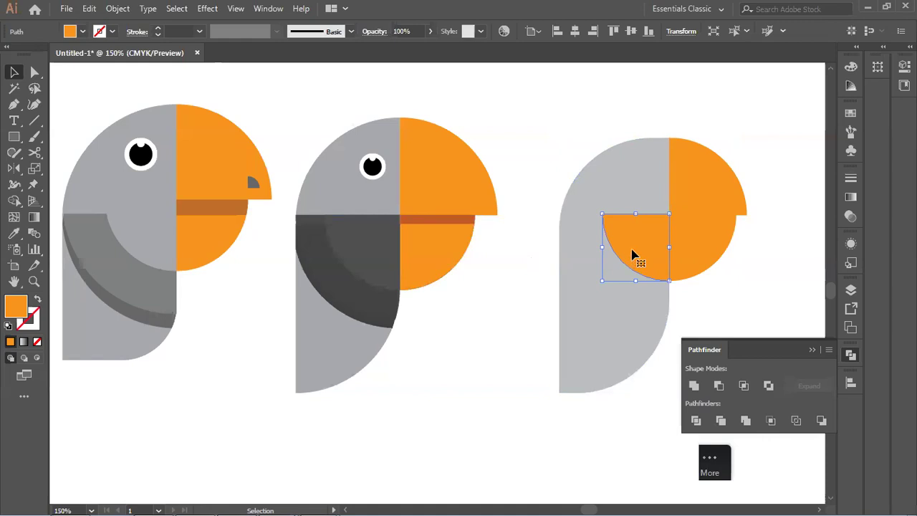
left_click(77, 34)
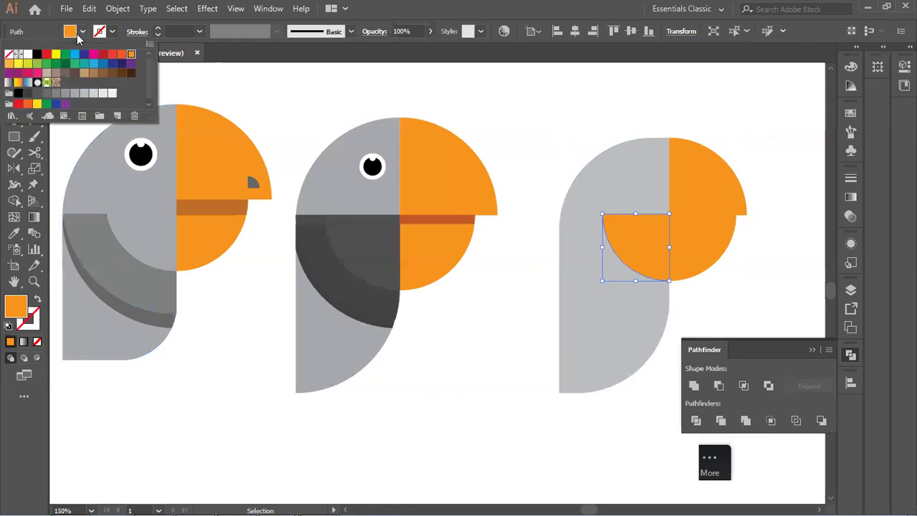
left_click(15, 235)
left_click(371, 241)
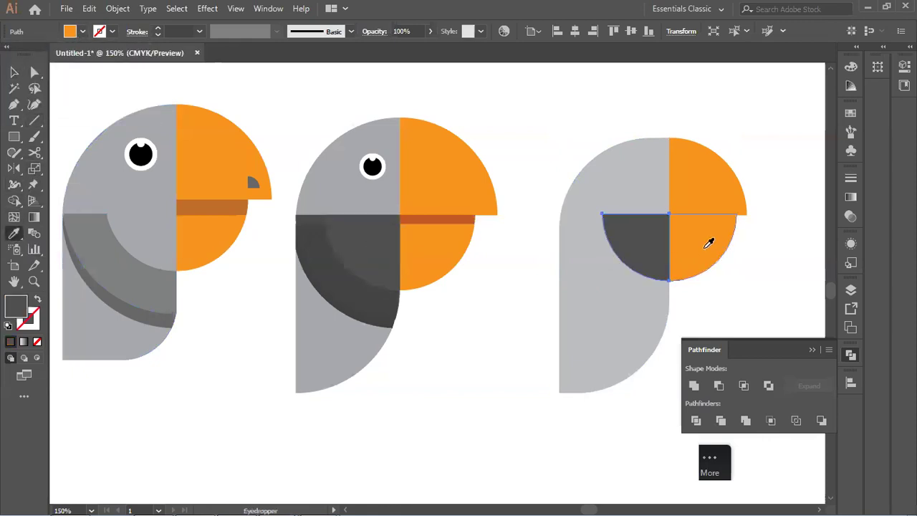
key("ctrl+shift+a")
left_click(13, 73)
left_click(636, 247)
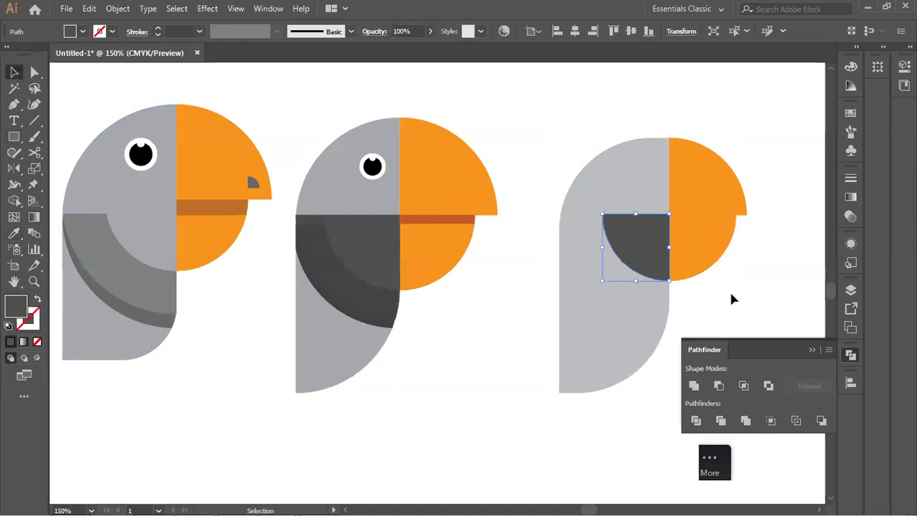
left_click(741, 293)
- Try widening the dark gray quarter circle toward the body's left edge
left_click(631, 250)
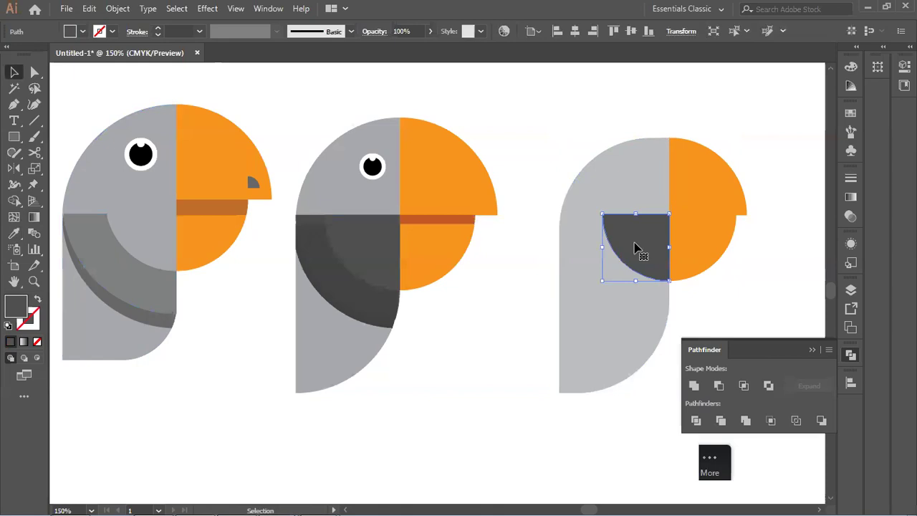
left_click_drag(602, 248, 577, 251)
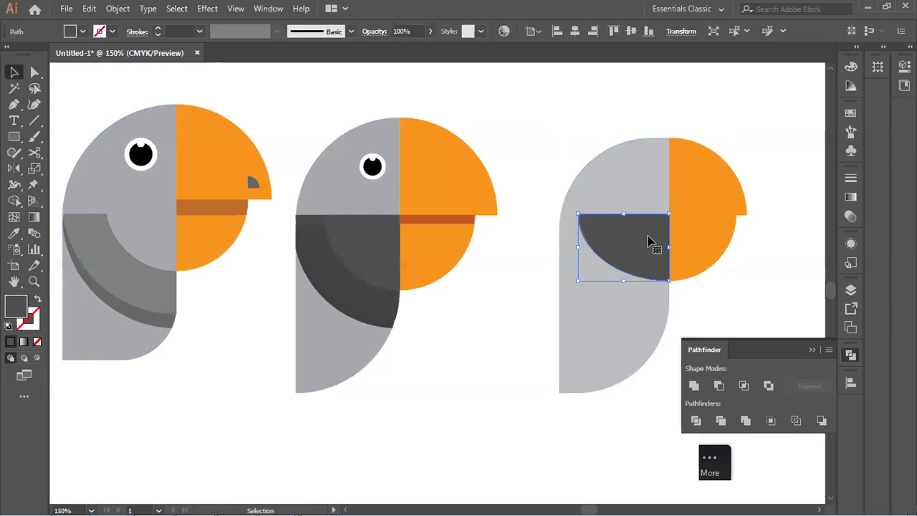
key("ctrl+z")
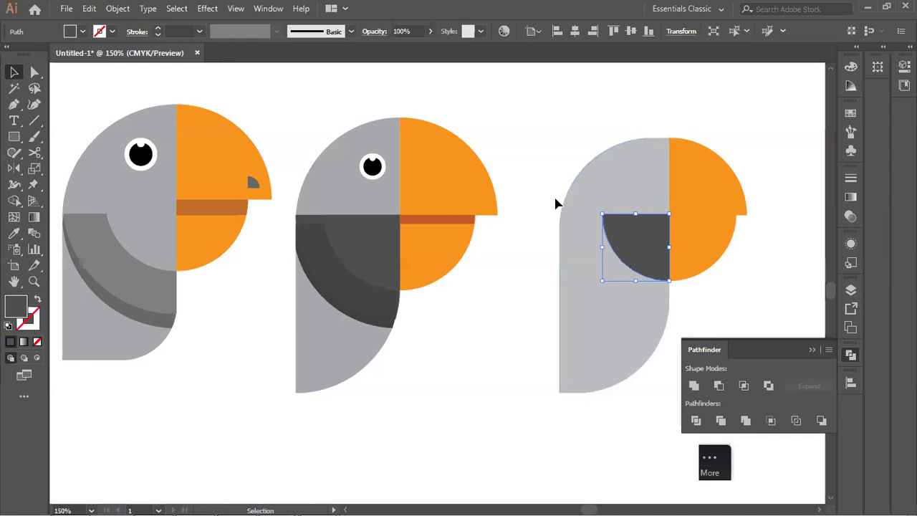
- Duplicate the dark gray quarter circle slightly below the original and align the copy with the body's right edge
key("space")
left_click_drag(516, 269, 526, 245)
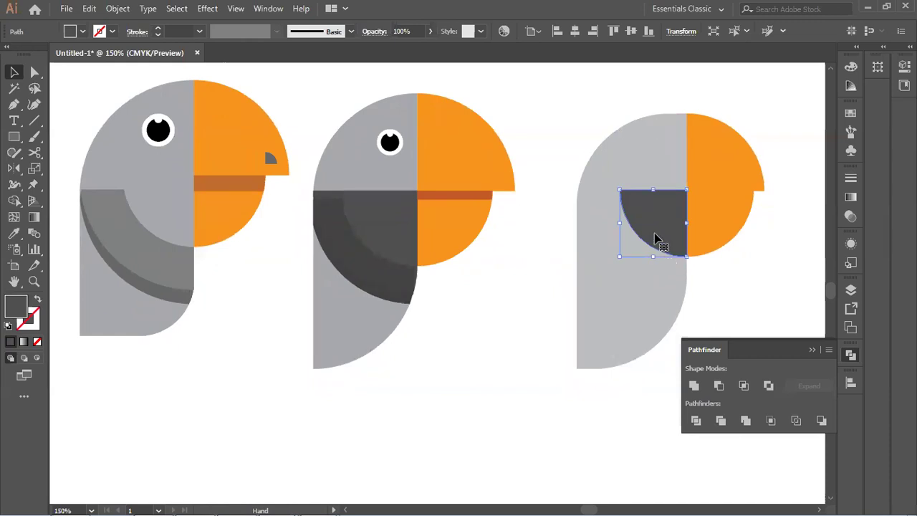
left_click_drag(653, 228, 644, 242)
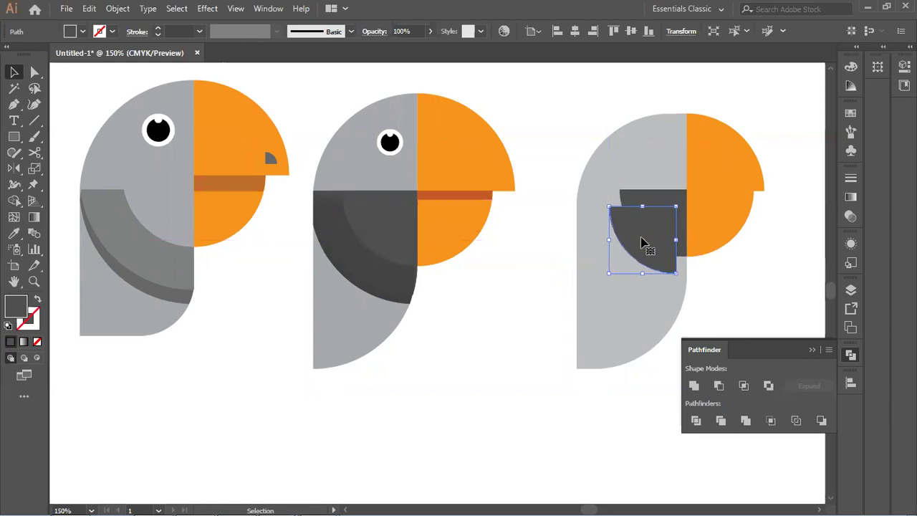
left_click_drag(643, 242, 654, 242)
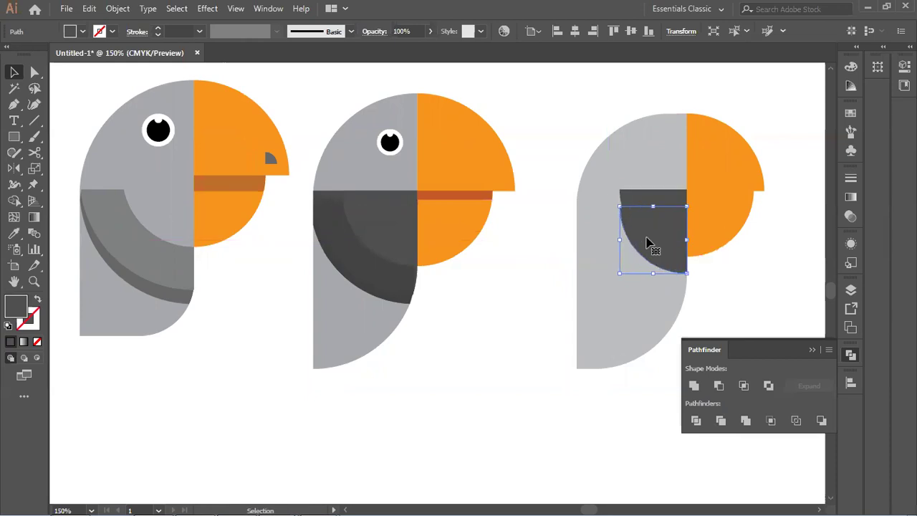
- Set the fill of the lower duplicate quarter circle to the darker gray #353535
double_click(20, 310)
left_click(449, 276)
left_click_drag(449, 277, 449, 286)
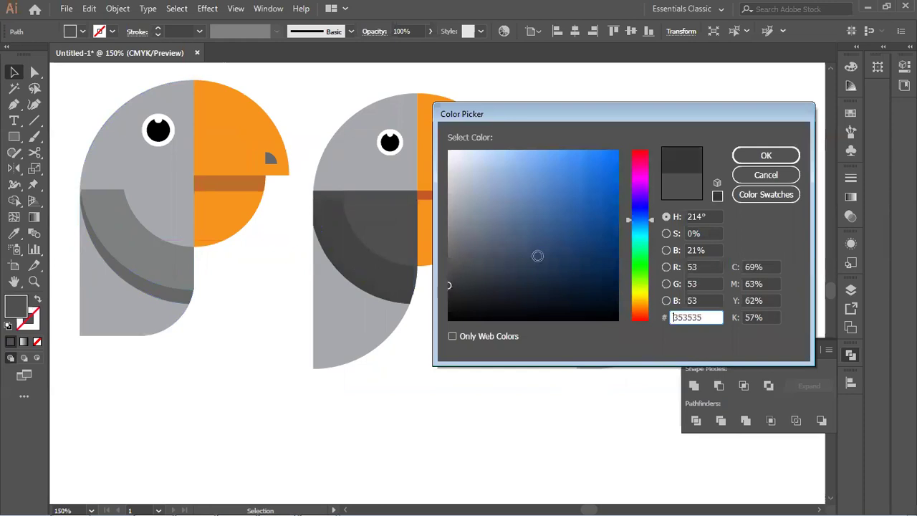
left_click(739, 156)
left_click(741, 270)
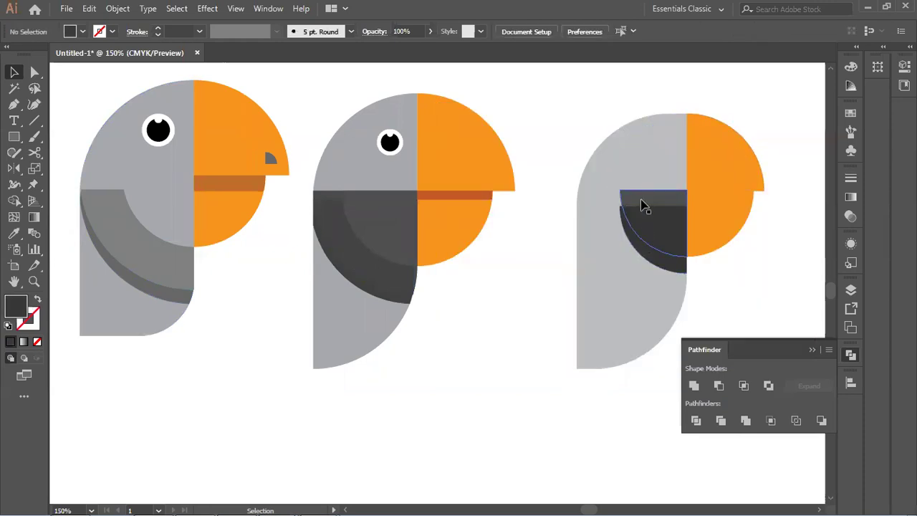
- Bring the lighter original quarter circle to the front, above its darker duplicate
left_click(645, 207)
right_click(640, 201)
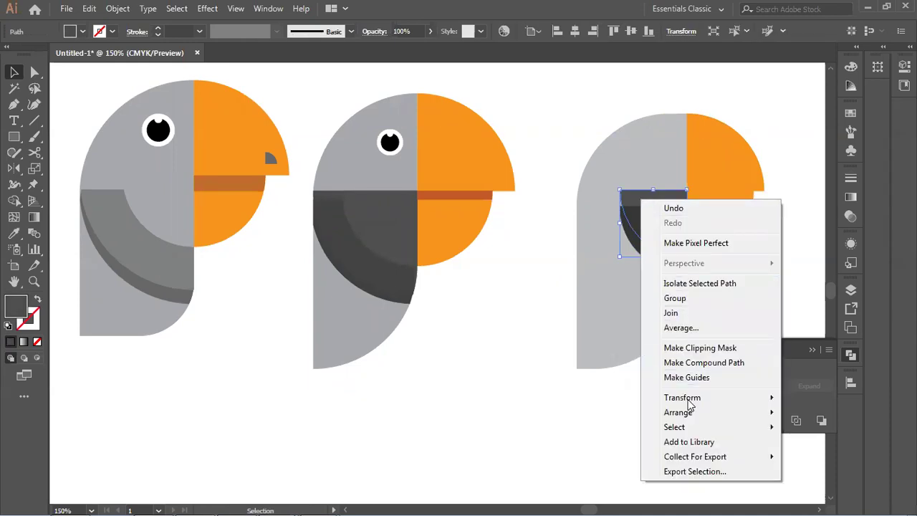
mouse_move(691, 416)
left_click(563, 415)
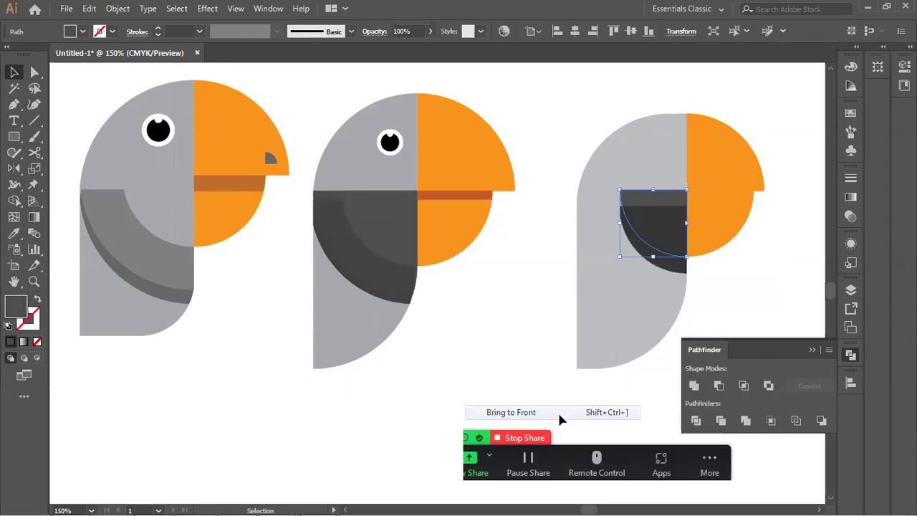
left_click(751, 312)
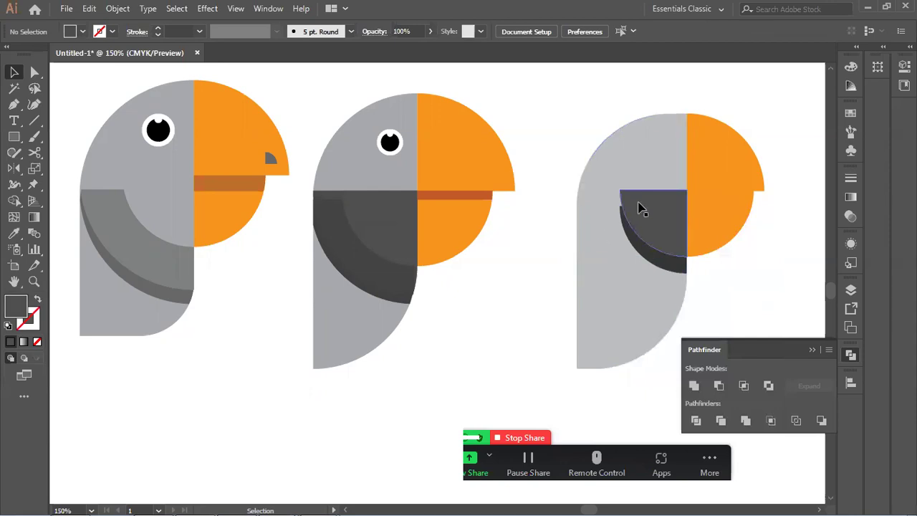
- Fill the front quarter circle with the light gray sampled from the parrot's body using the Eyedropper
left_click(173, 211)
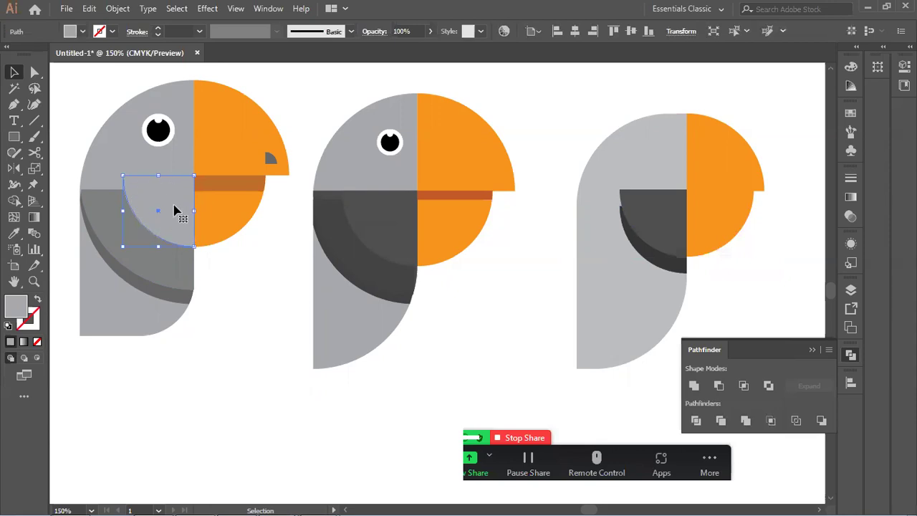
left_click(365, 215)
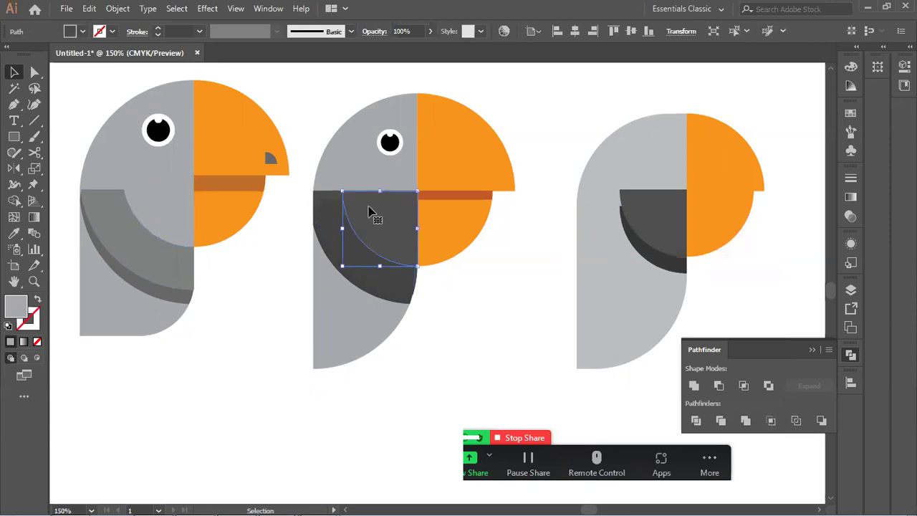
left_click(653, 219)
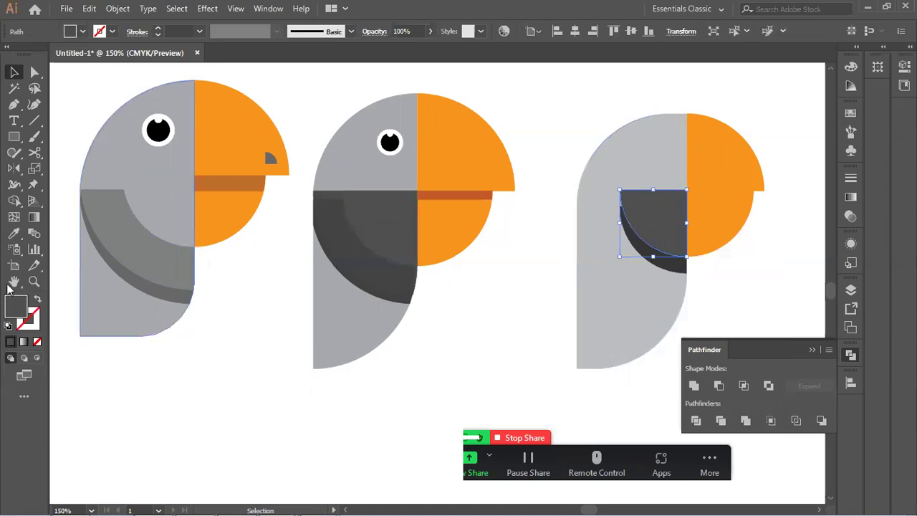
left_click(14, 233)
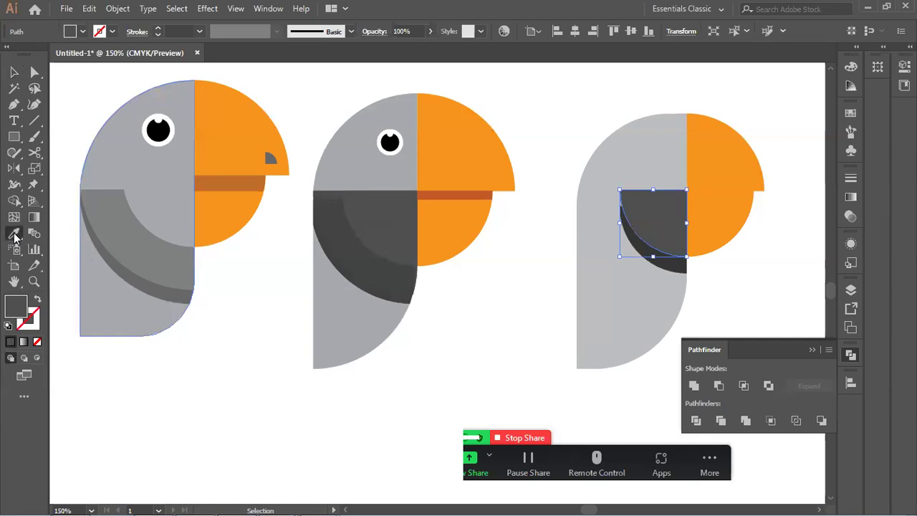
left_click(658, 144)
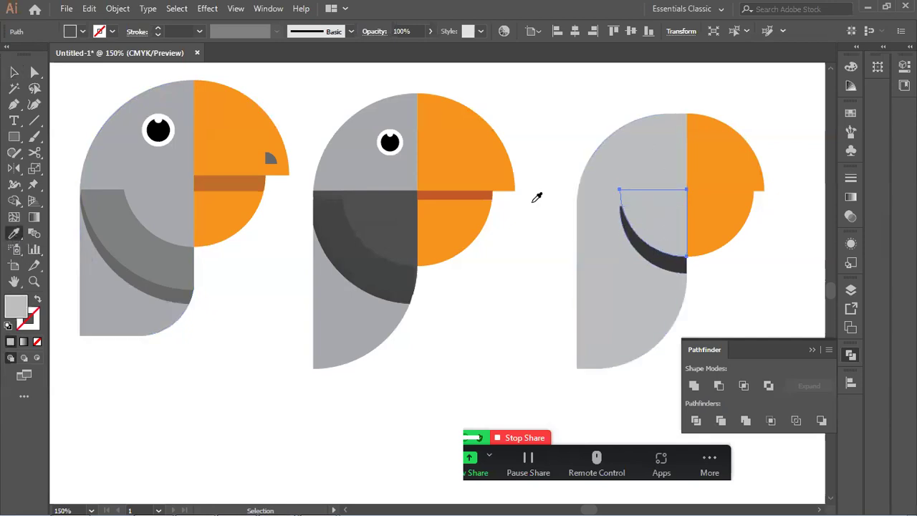
left_click(13, 73)
left_click(756, 280)
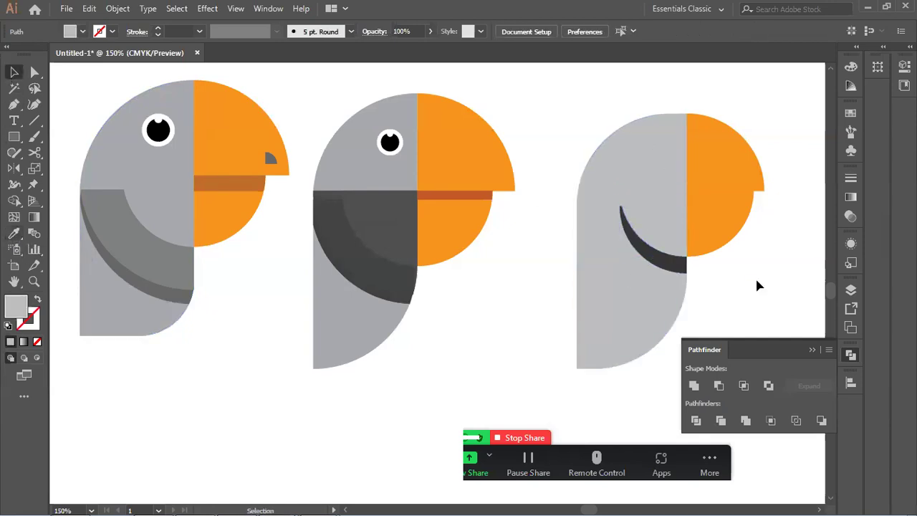
- Set the fill of the front quarter circle on the body to gray #AAAAAA
left_click(651, 227)
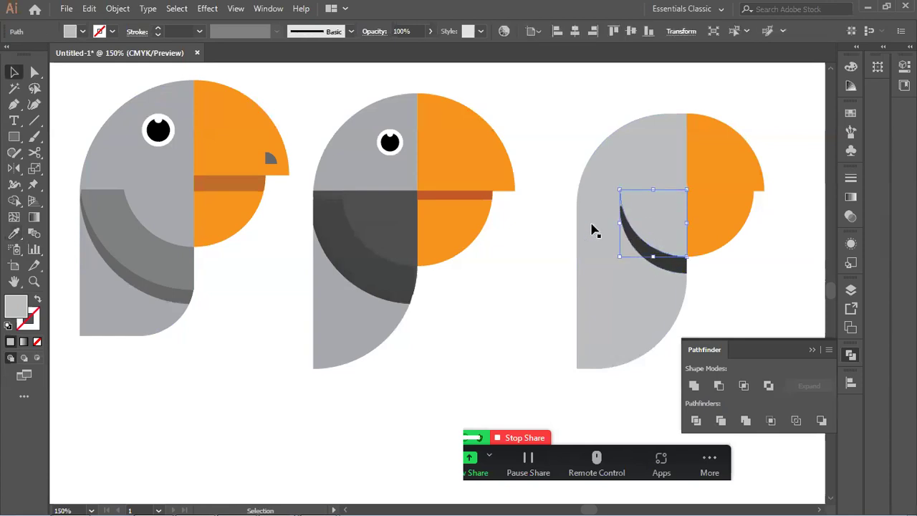
double_click(17, 306)
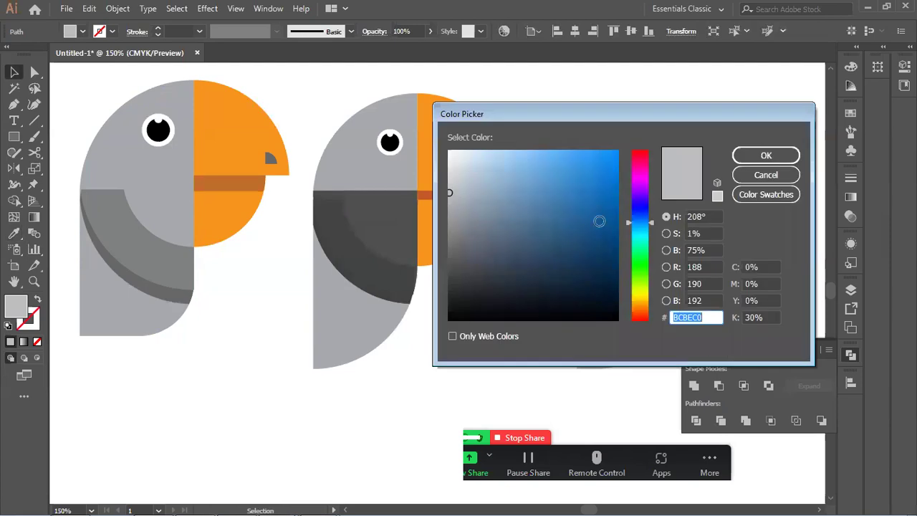
left_click_drag(447, 197, 434, 206)
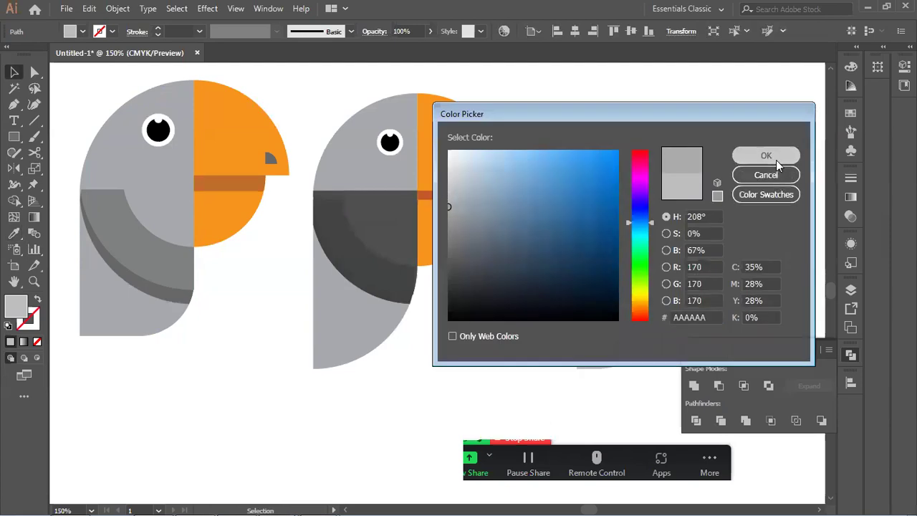
left_click(776, 160)
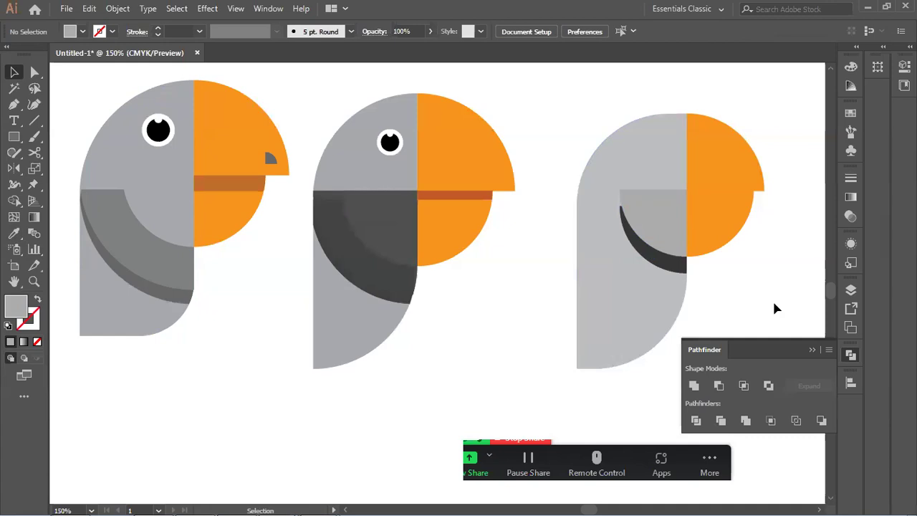
- Draw a thin orange rectangle just below the upper beak, spanning from the body's right edge to the beak tip
left_click(719, 224)
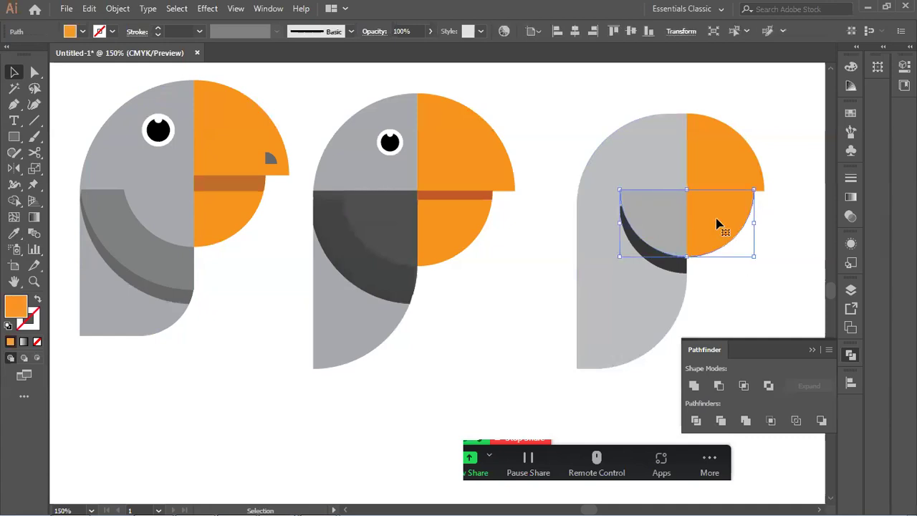
left_click(792, 213)
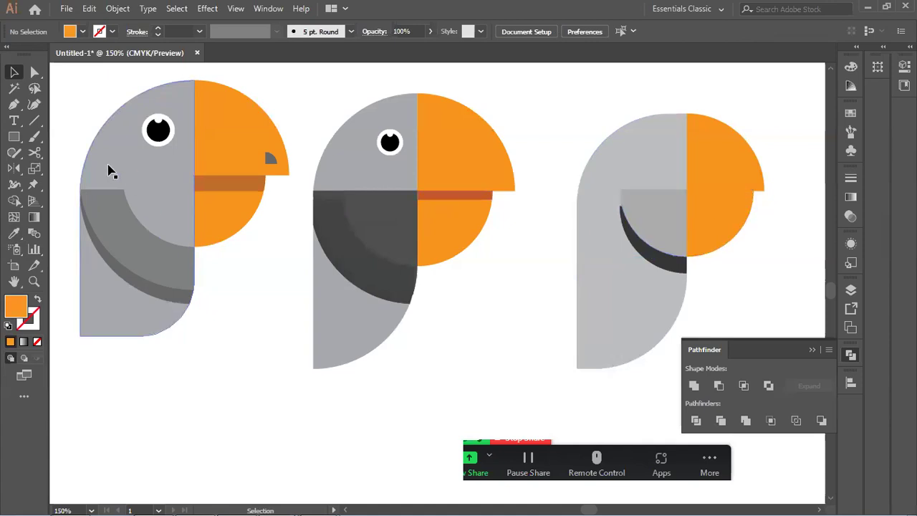
left_click(13, 138)
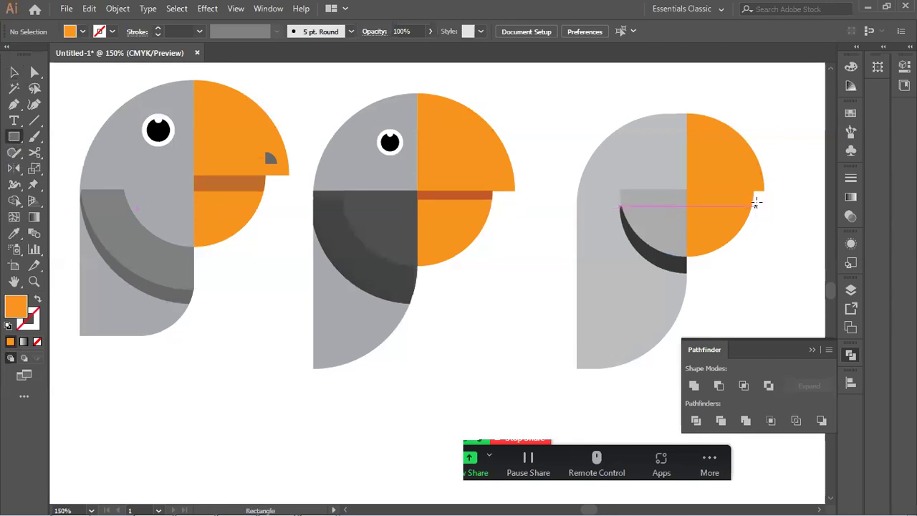
left_click_drag(764, 198, 687, 188)
left_click(14, 73)
- Fill the thin beak rectangle with the dark orange-brown #B26512
double_click(16, 307)
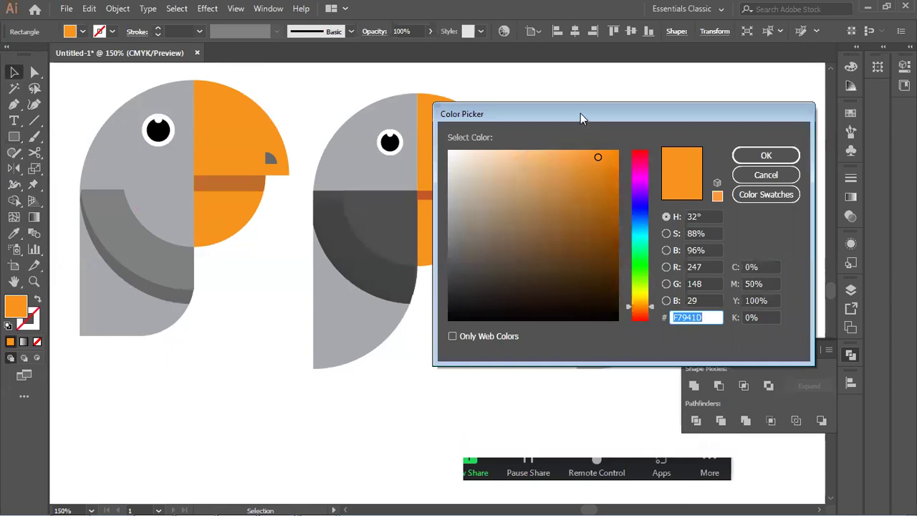
left_click_drag(582, 113, 602, 109)
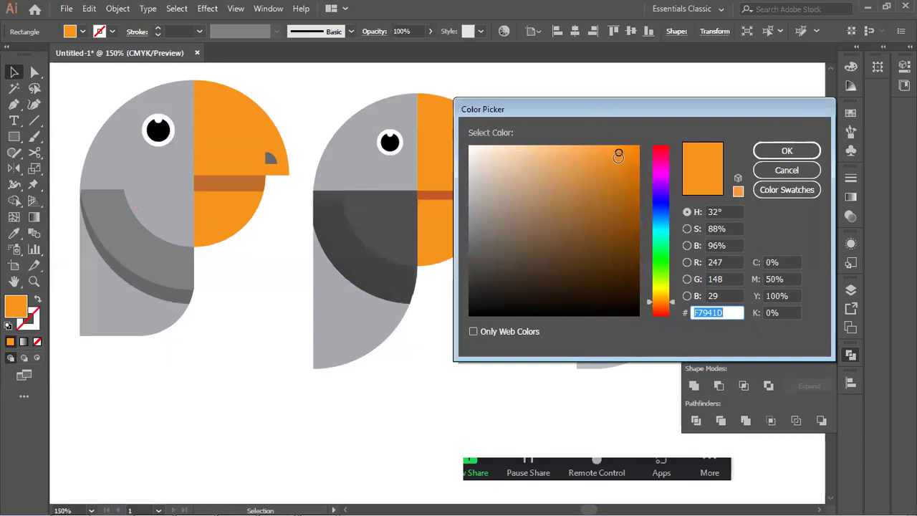
left_click(626, 178)
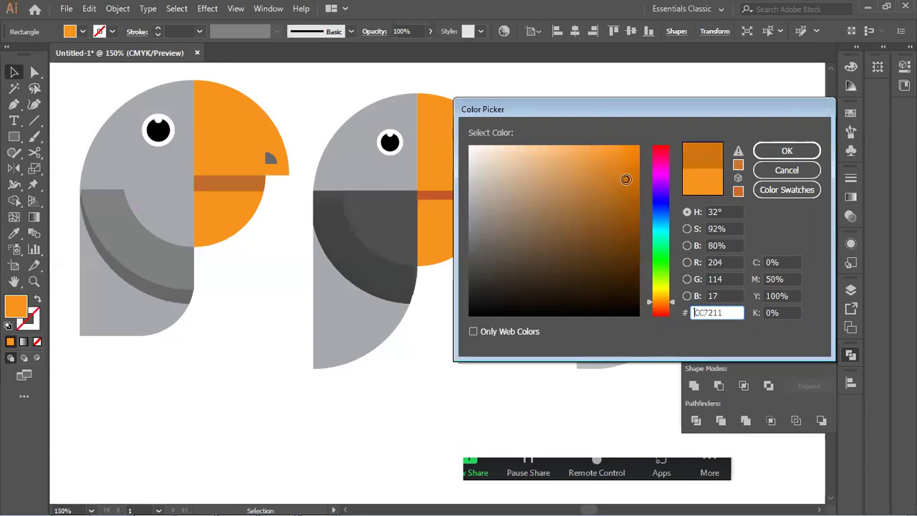
left_click(623, 195)
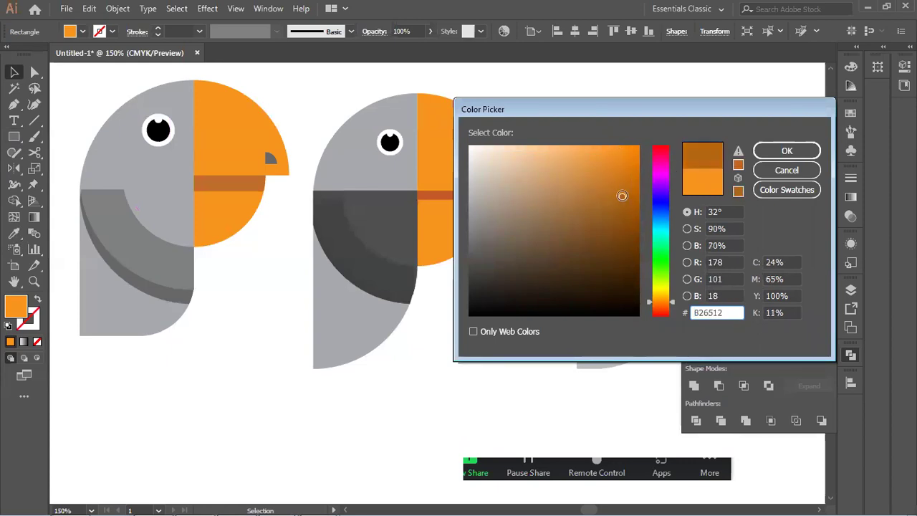
left_click(787, 151)
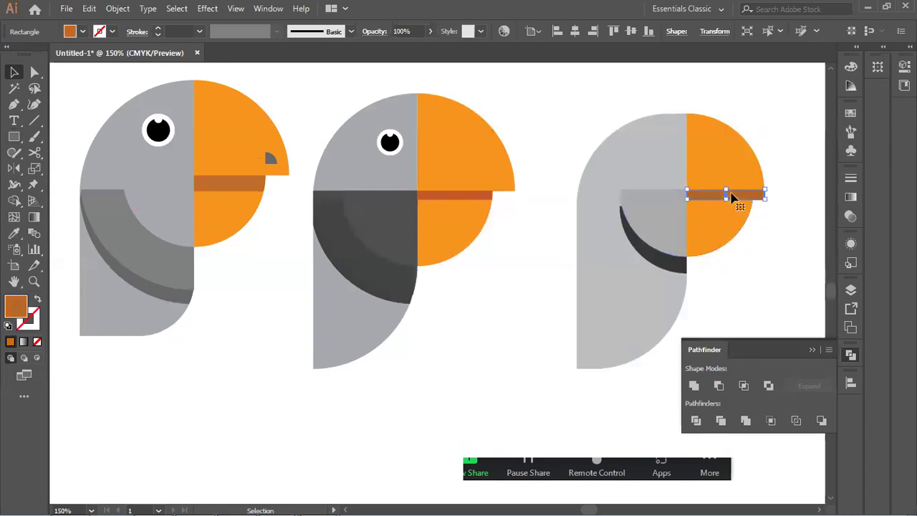
left_click(771, 245)
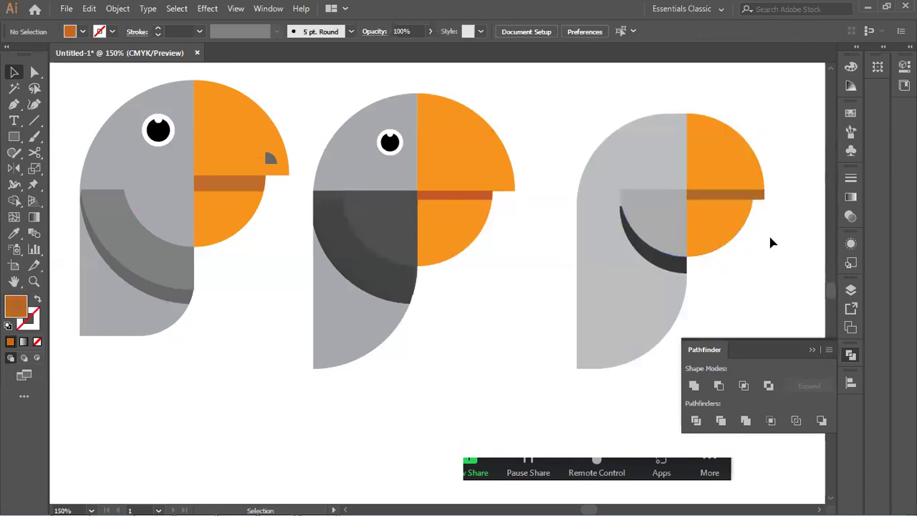
- Trim the part of the brown strip that extends past the lower beak's curved edge with the Shape Builder
key("z")
left_click_drag(778, 173, 671, 228)
key("space")
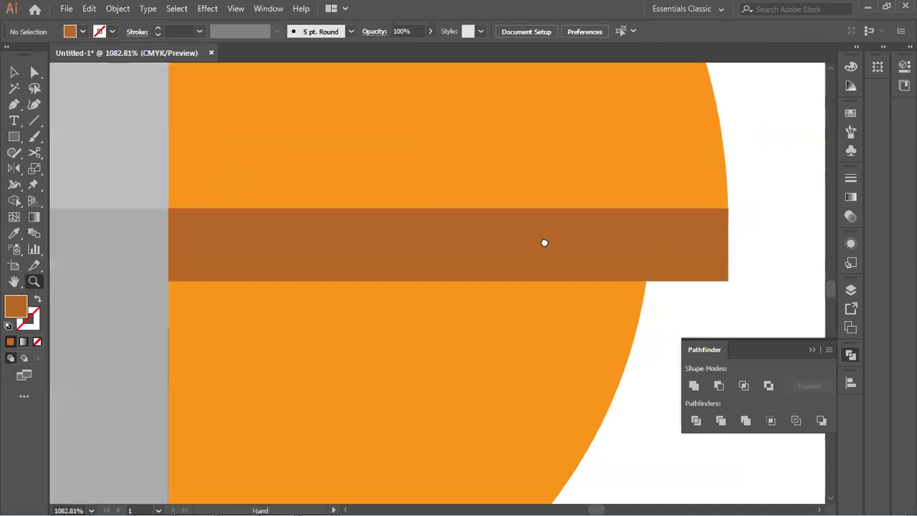
left_click_drag(544, 243, 548, 213)
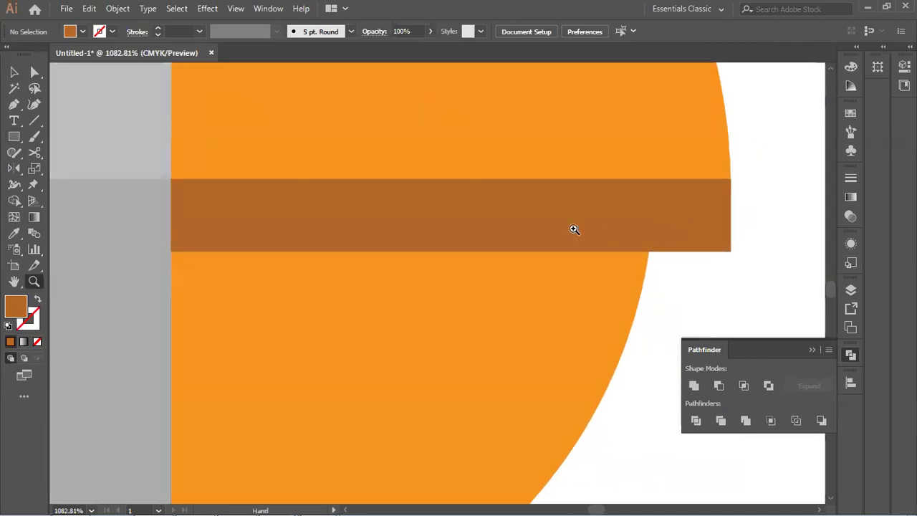
key("v")
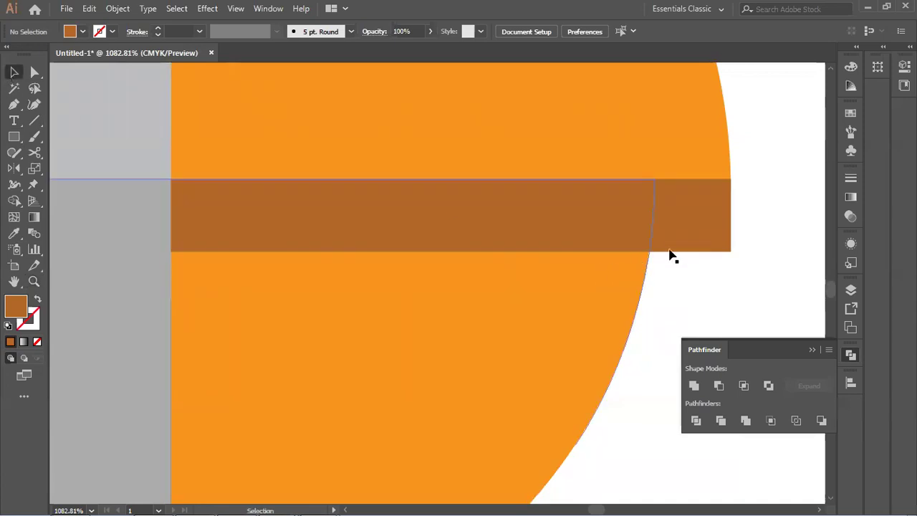
left_click(688, 240)
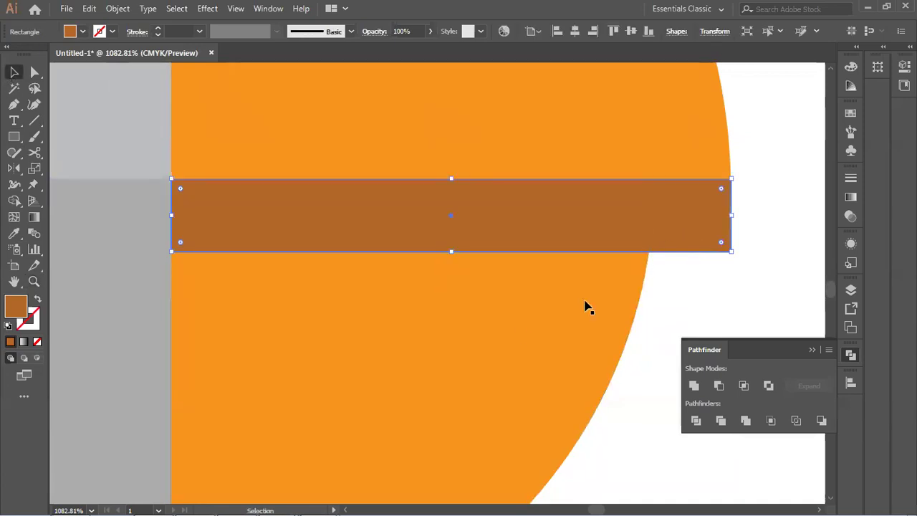
left_click(511, 335, "shift")
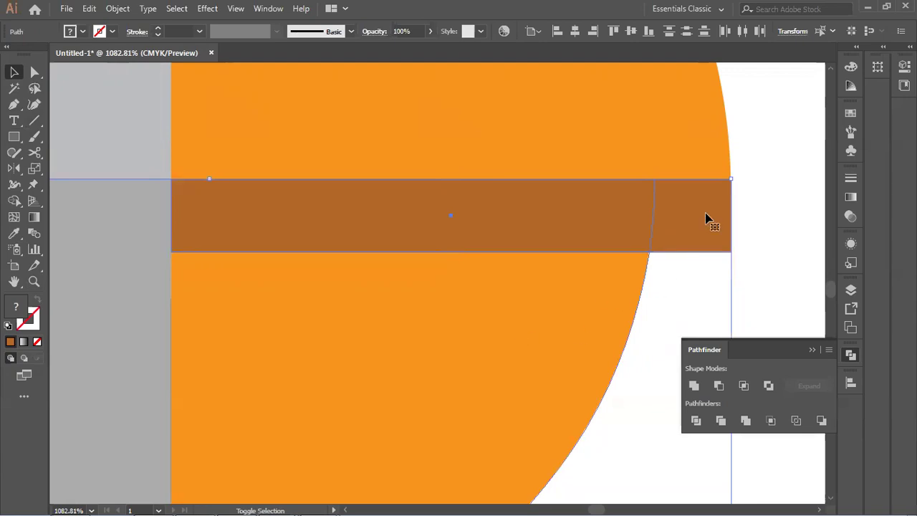
left_click(15, 201)
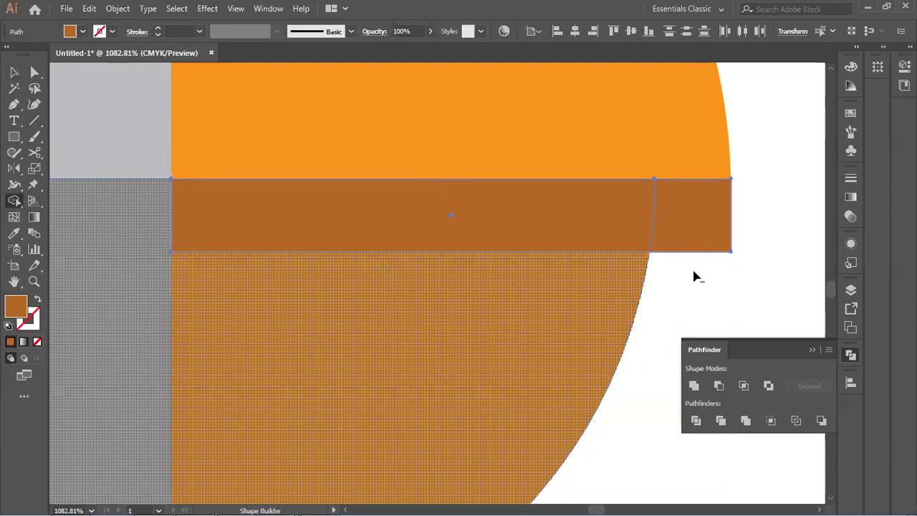
left_click(694, 225, "alt")
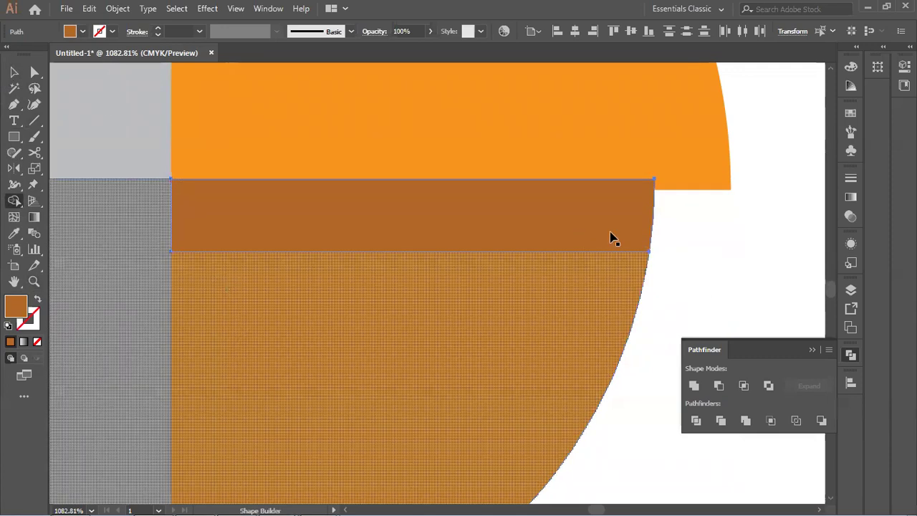
key("v")
left_click(690, 239)
scroll(461, 218, "down", 3)
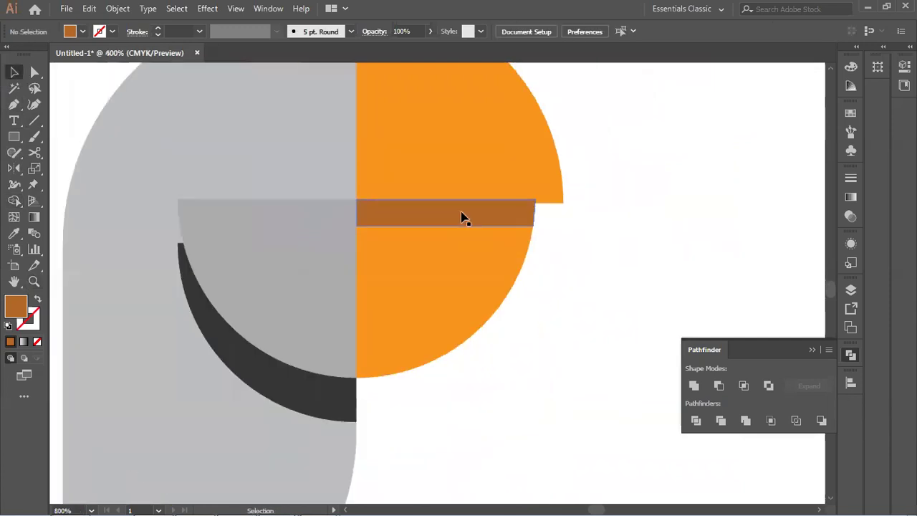
scroll(463, 218, "down", 1)
left_click_drag(399, 215, 490, 276)
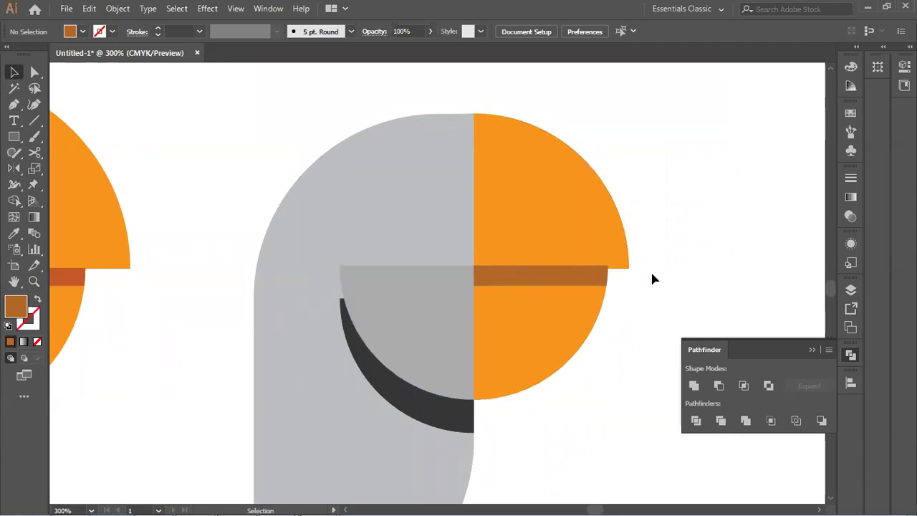
left_click_drag(469, 276, 659, 251)
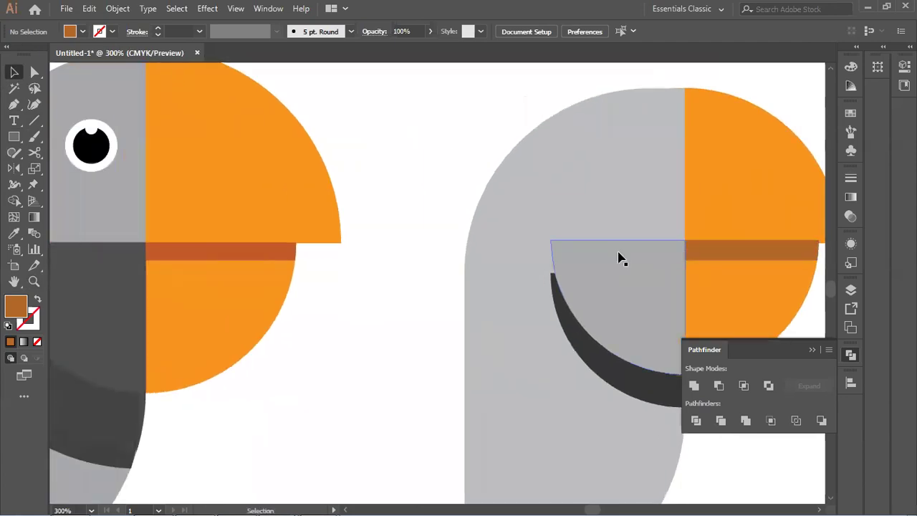
scroll(621, 258, "down", 1)
left_click_drag(563, 248, 571, 242)
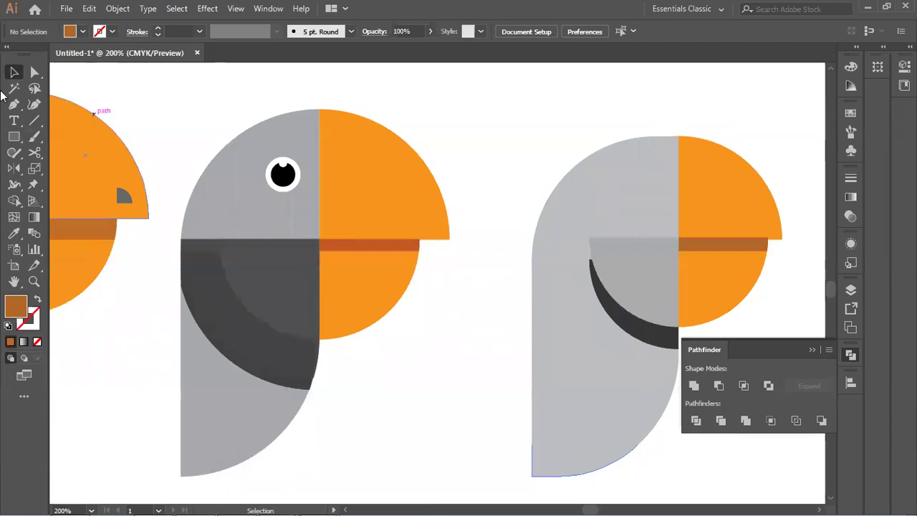
- Draw a small circle in the empty space between the second and third parrots and fill it with white
left_click(14, 138)
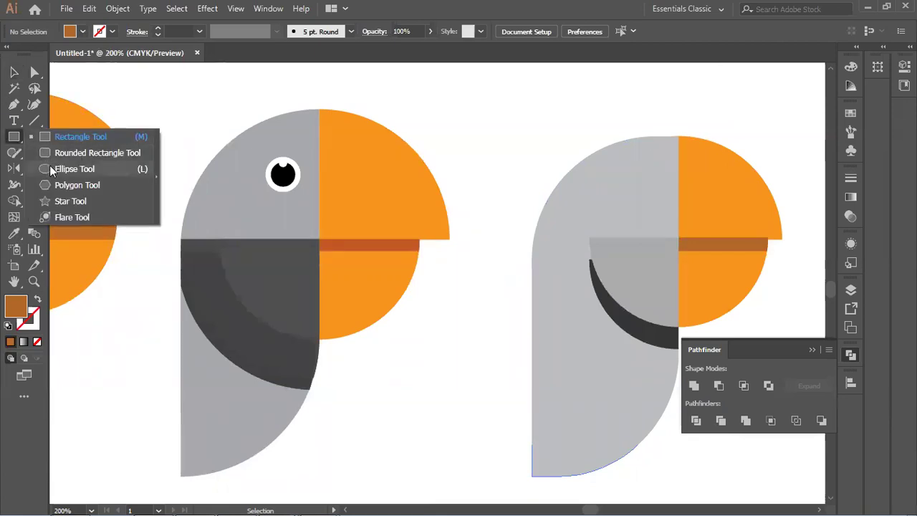
left_click(74, 169)
left_click_drag(489, 129, 530, 167)
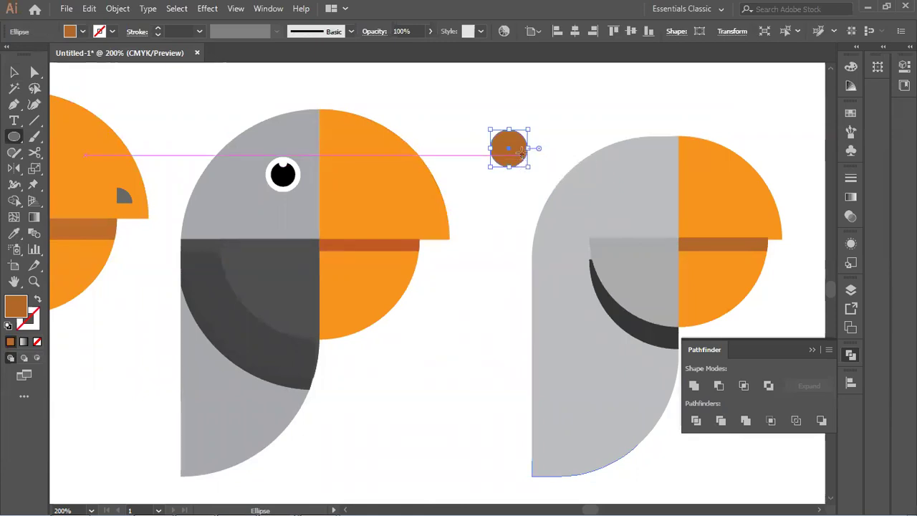
left_click(84, 32)
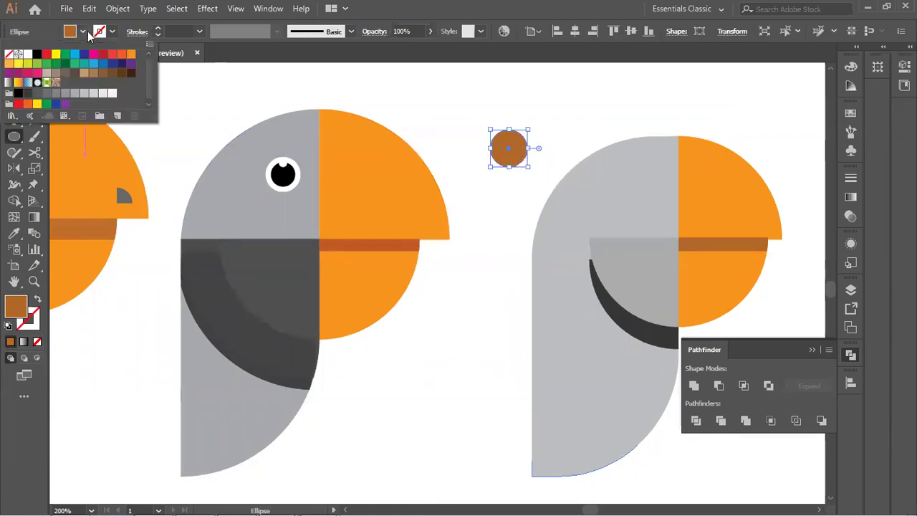
left_click(28, 54)
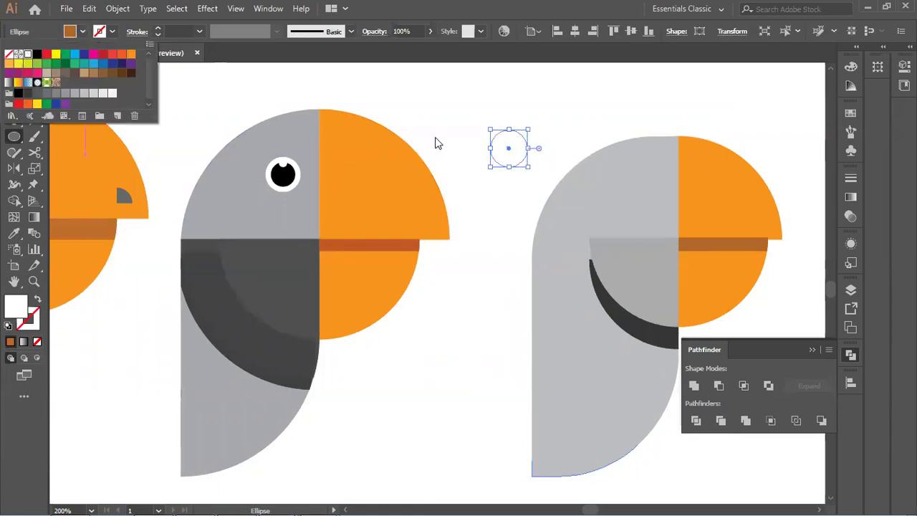
left_click(502, 143)
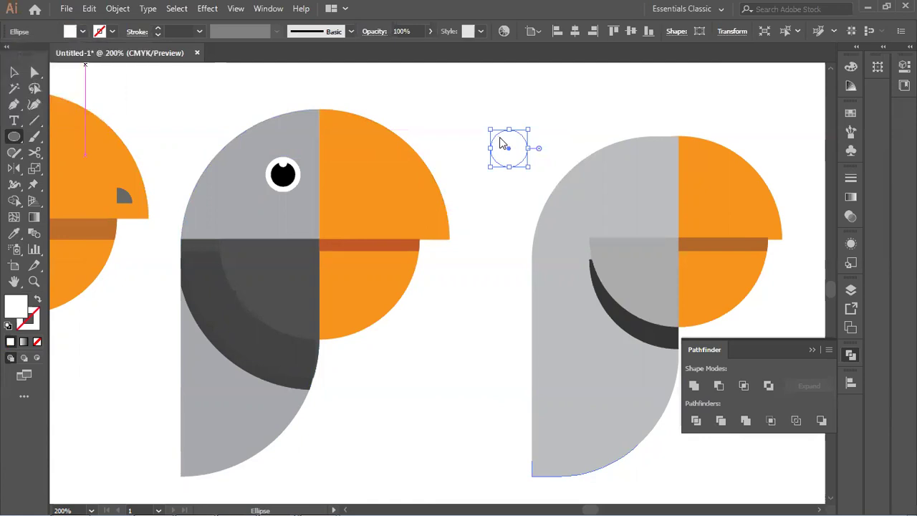
- Paste a copy of the white circle in front, fill it black and scale it down about its center as the pupil
left_click(88, 10)
left_click(101, 75)
left_click(89, 11)
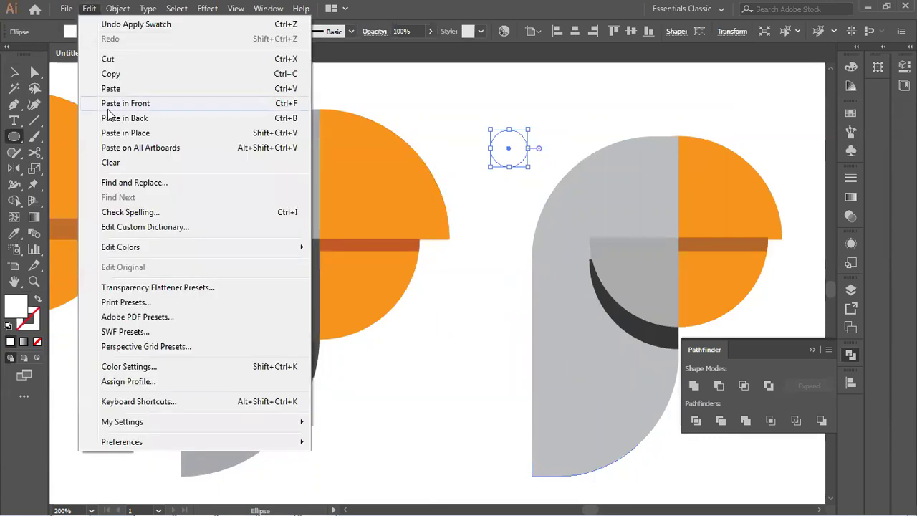
left_click(112, 106)
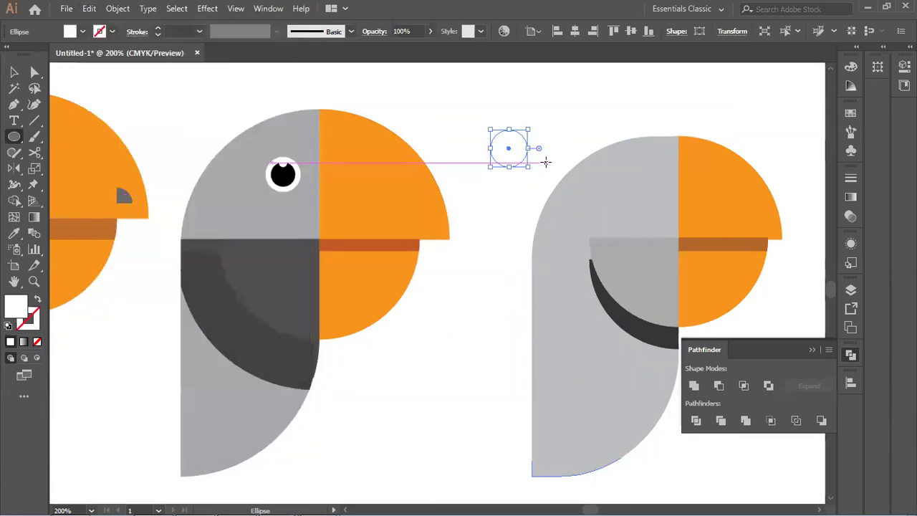
left_click(83, 33)
left_click(37, 55)
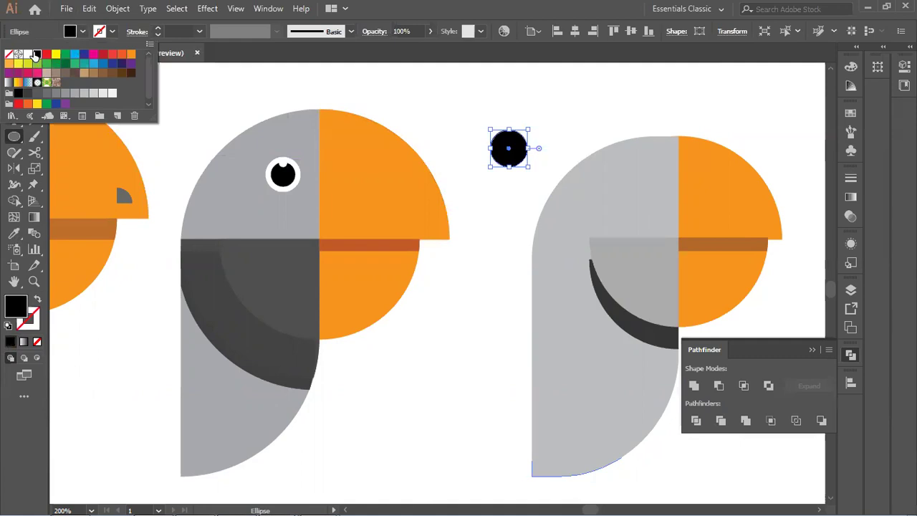
left_click(531, 126)
left_click_drag(530, 127, 529, 135)
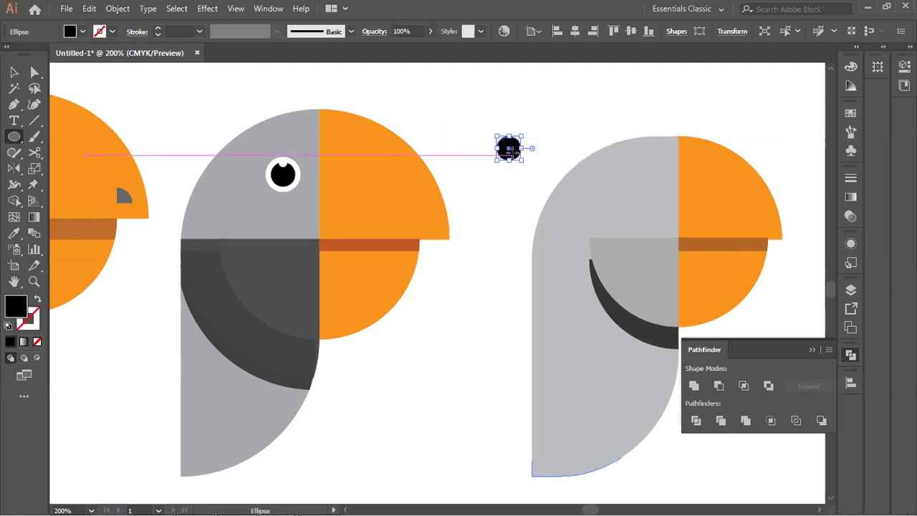
- Paste a copy of the black pupil in front, fill it white and scale it down slightly about its center
left_click(90, 10)
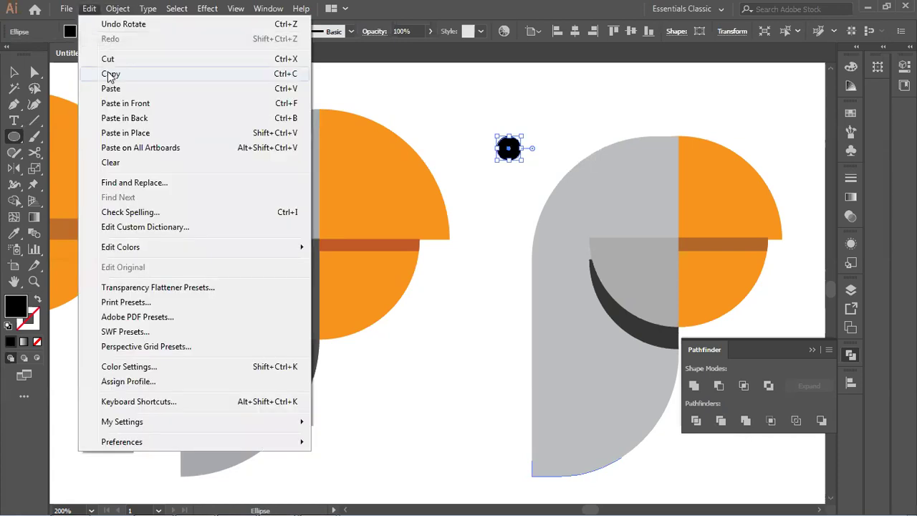
left_click(110, 75)
left_click(90, 10)
left_click(122, 102)
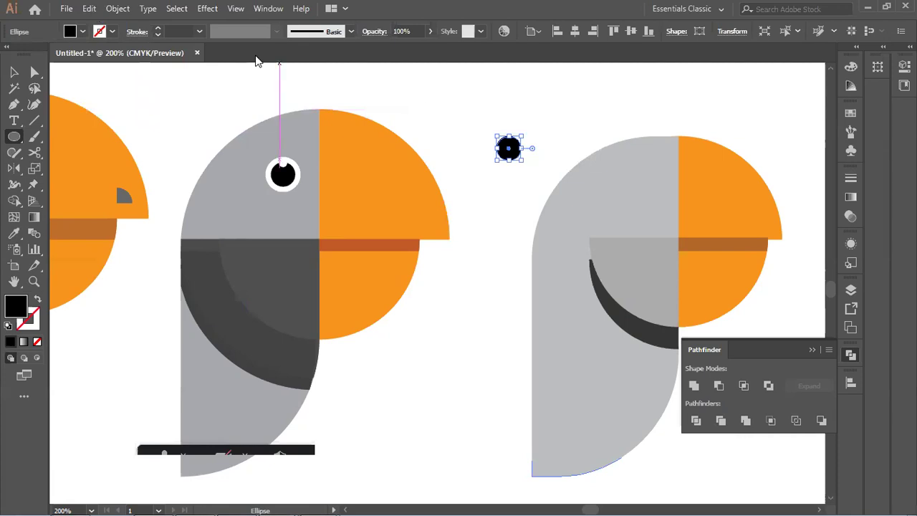
left_click(83, 31)
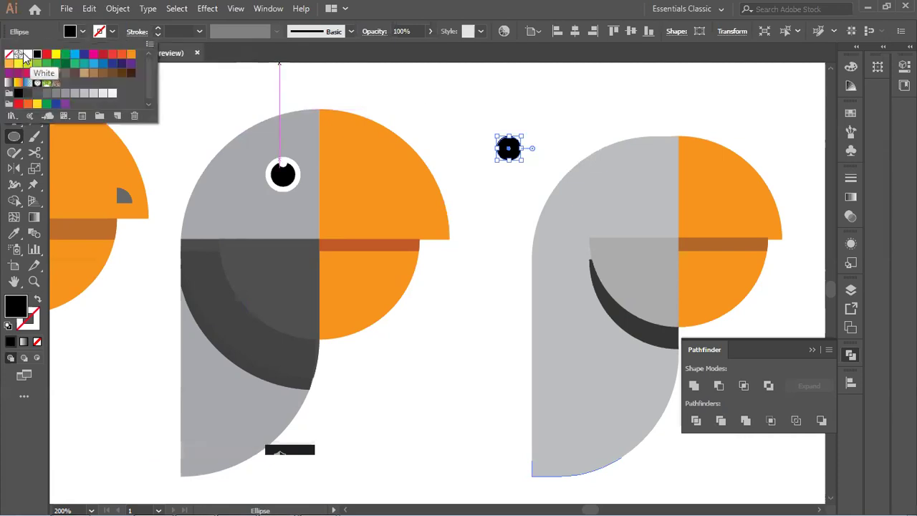
left_click(27, 55)
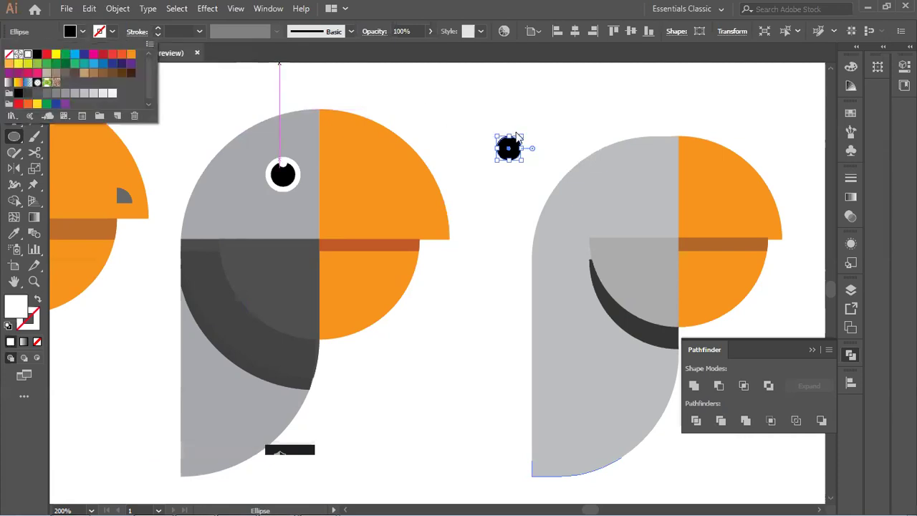
left_click(519, 139)
mouse_move(521, 137)
left_mouse_down()
mouse_move(520, 127)
mouse_move(517, 141)
left_mouse_up()
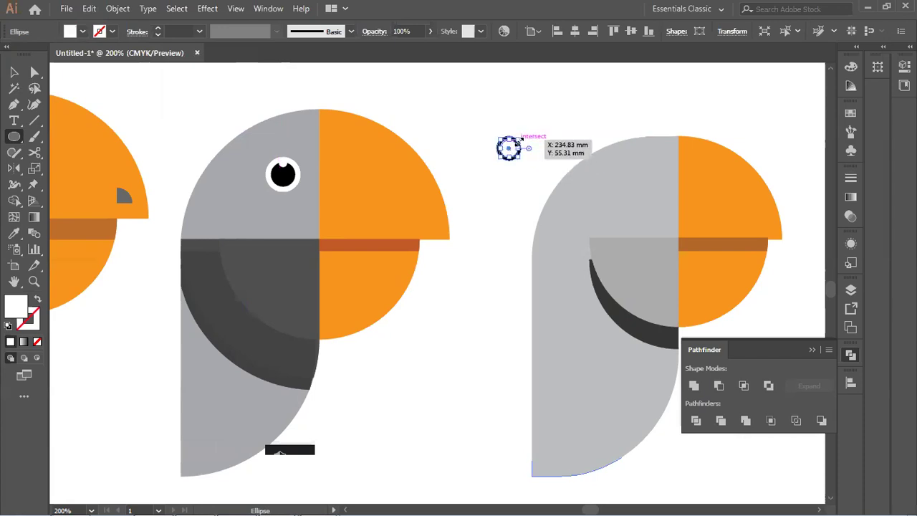
left_click_drag(474, 114, 509, 148)
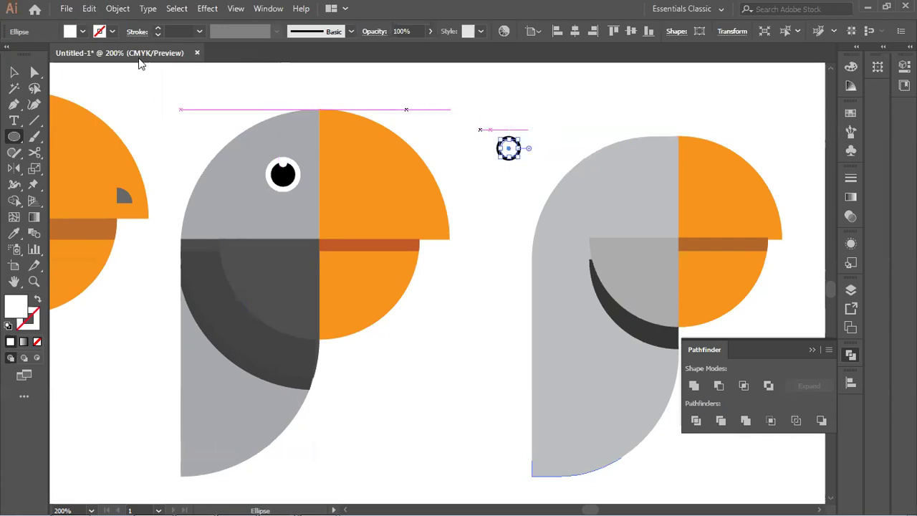
- Move the three concentric eye circles together onto the third parrot's head, near the beak
left_click(14, 72)
left_click_drag(469, 112, 539, 183)
left_click_drag(512, 147, 660, 211)
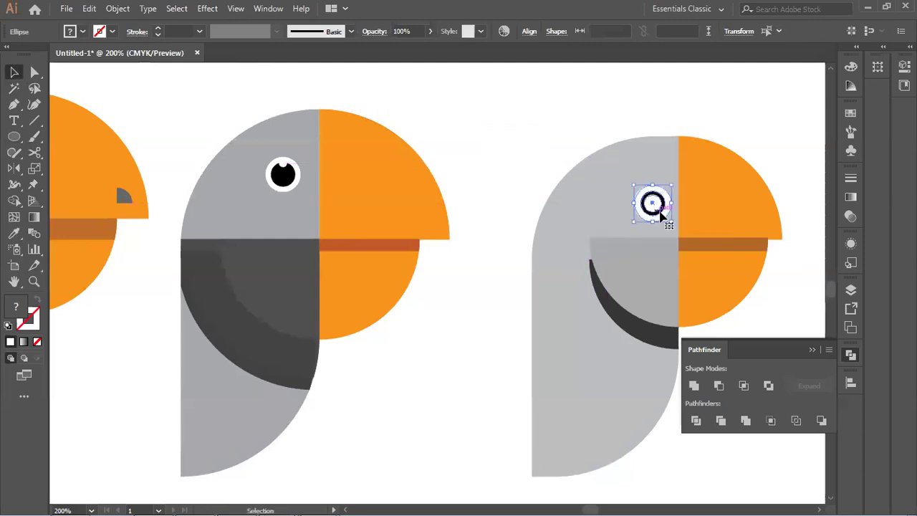
left_click(668, 106)
- Shrink the inner white circle and move it up over the pupil's upper edge to form the eye highlight
left_click(659, 207)
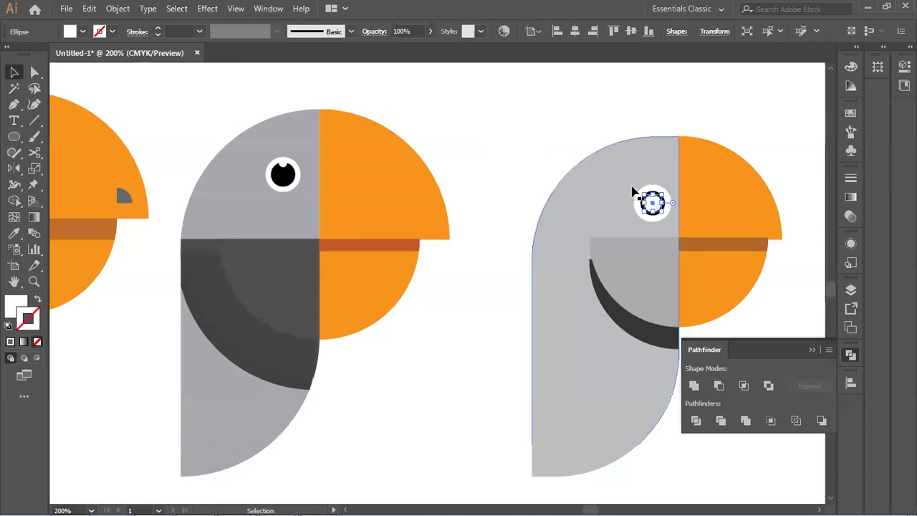
key("z")
left_click_drag(621, 180, 678, 237)
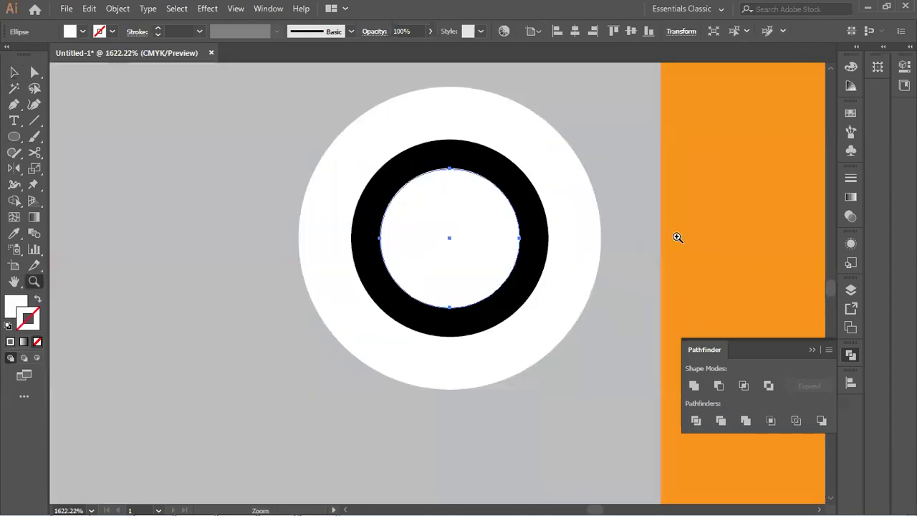
left_click(14, 71)
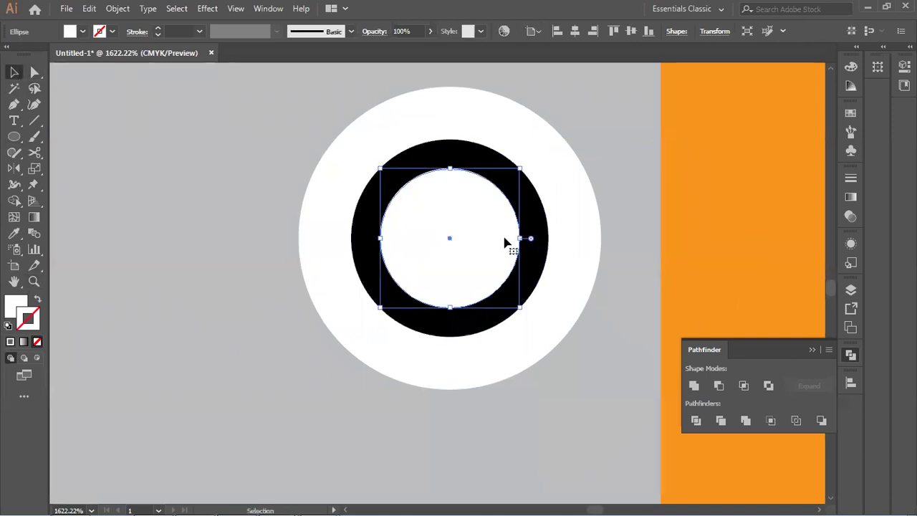
left_click_drag(521, 307, 505, 290)
left_click_drag(478, 255, 476, 159)
left_click(474, 185, "shift")
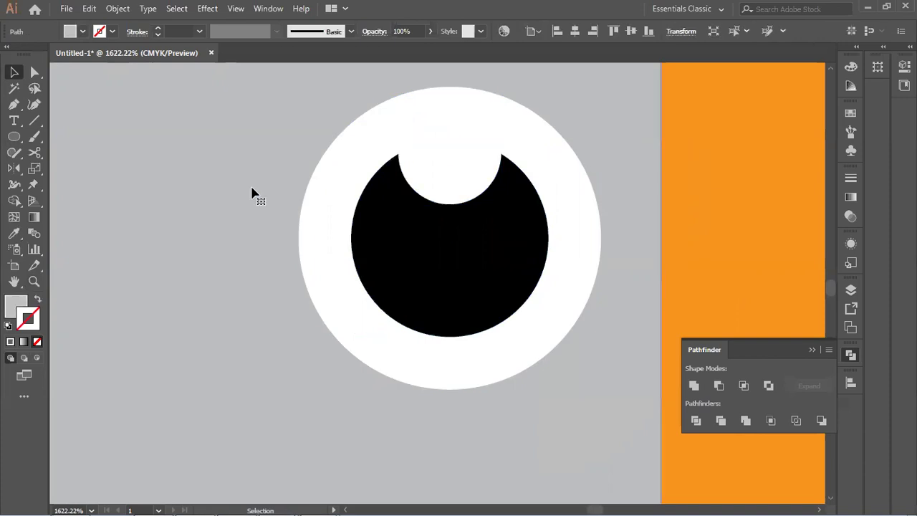
- Compare the third parrot and its new eye with the two finished parrots beside it
scroll(334, 231, "down", 4)
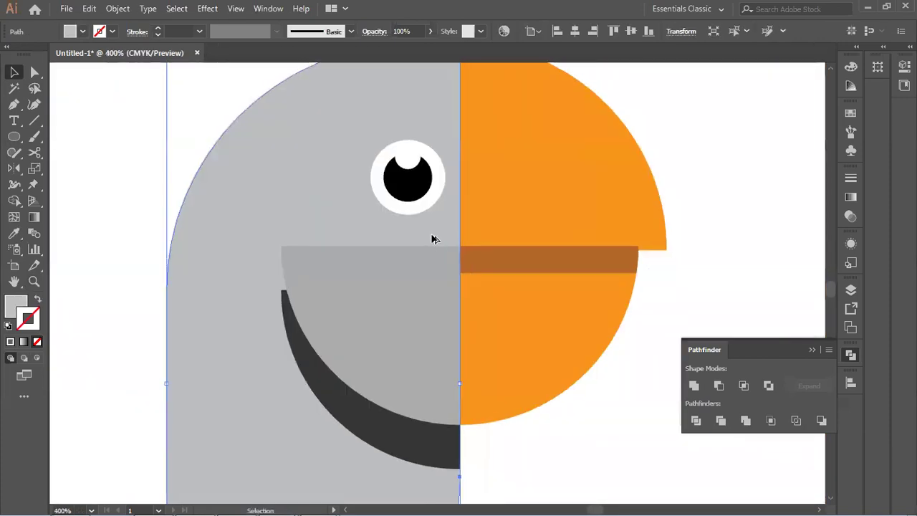
scroll(432, 238, "down", 1)
left_click_drag(384, 284, 455, 282)
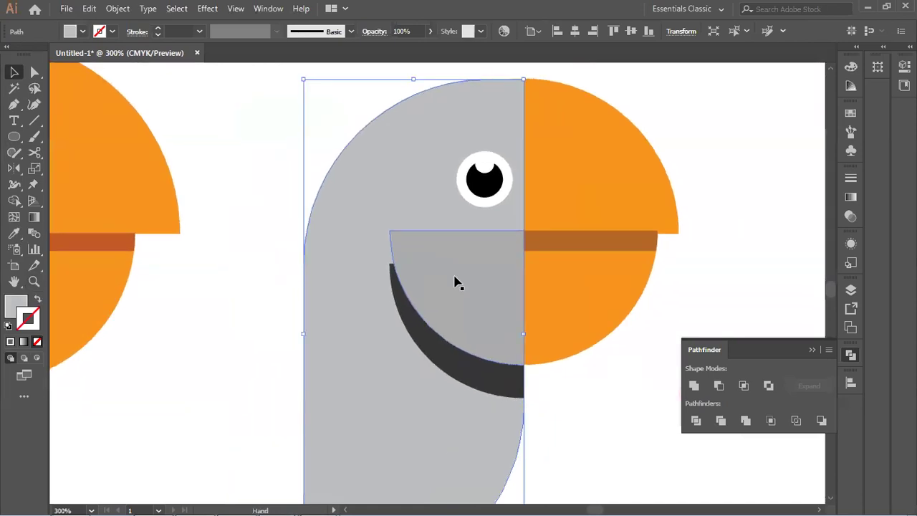
scroll(458, 283, "down", 2)
scroll(495, 244, "left", 3)
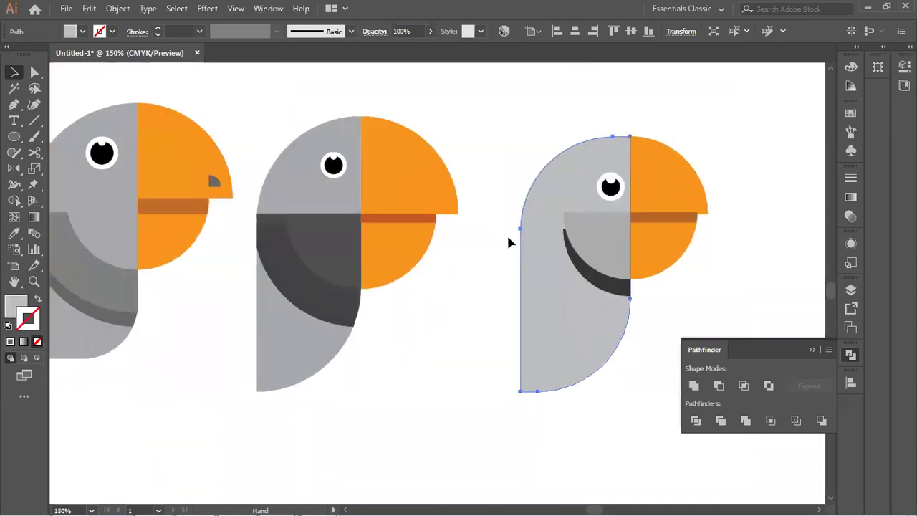
left_click(477, 278)
mouse_move(474, 261)
left_mouse_down()
mouse_move(488, 257)
mouse_move(474, 253)
left_mouse_up()
scroll(488, 252, "down", 1)
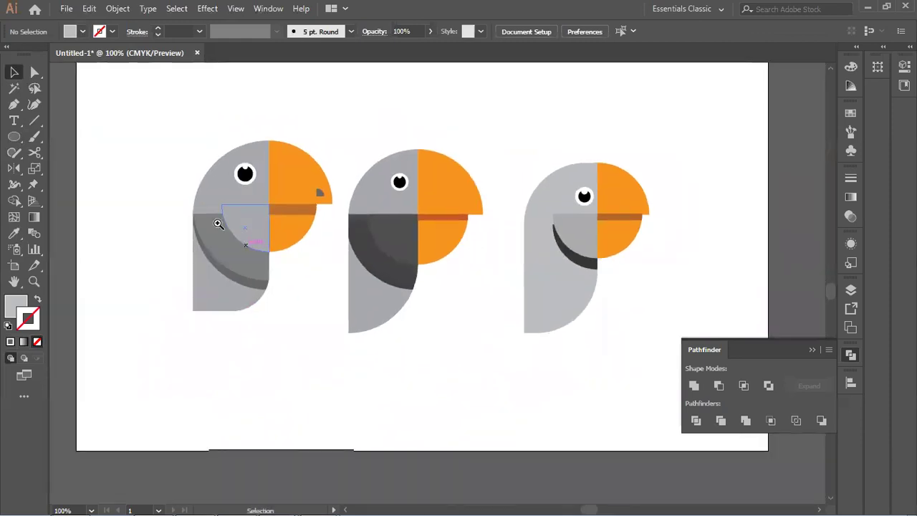
key("z")
left_click_drag(141, 125, 664, 355)
left_click_drag(543, 293, 513, 248)
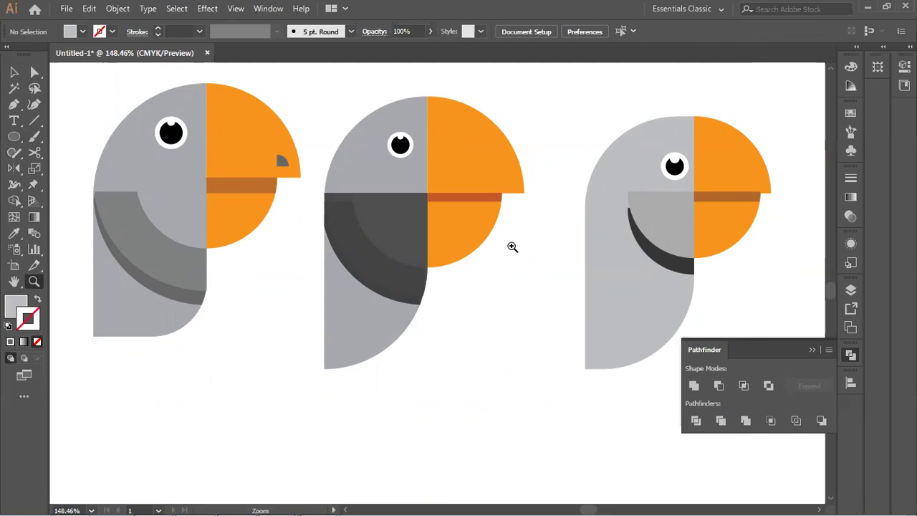
- Move the small gray nostril on the first parrot's beak slightly upward
left_click(13, 72)
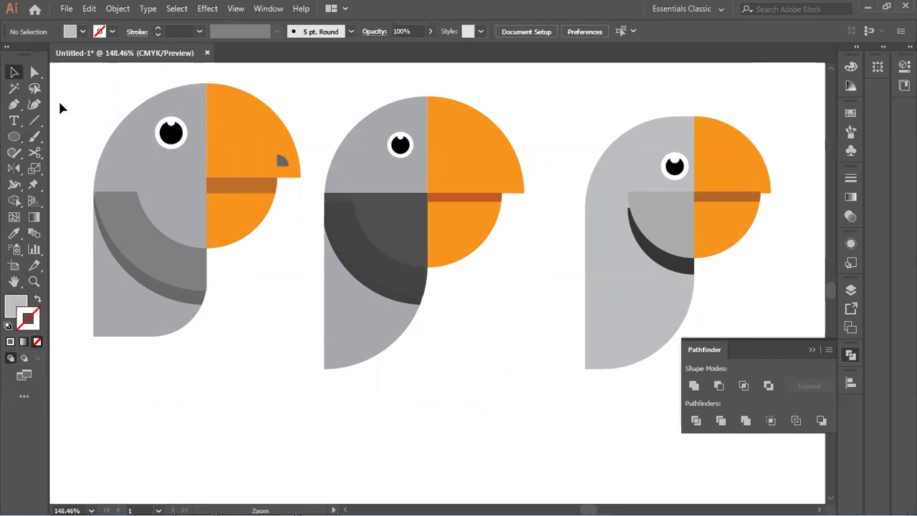
left_click_drag(284, 166, 282, 157)
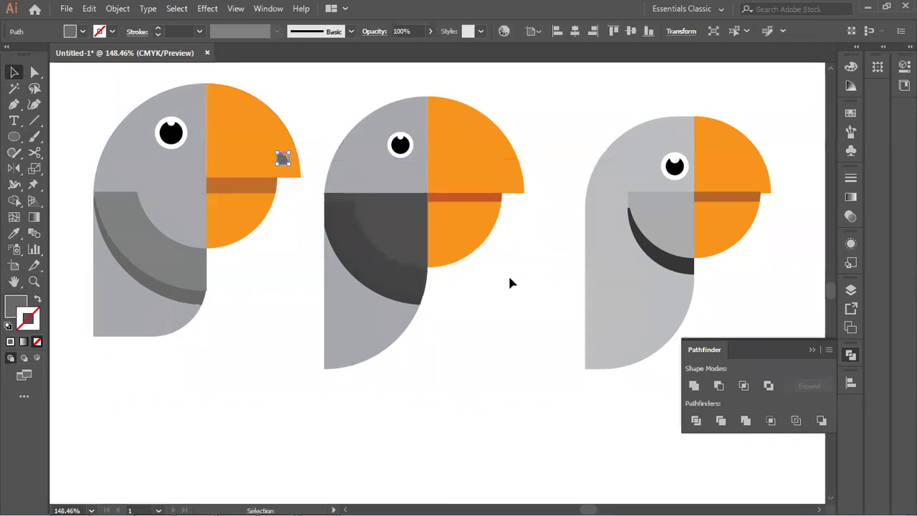
left_click(523, 312)
- Draw a small dark gray circle in the empty space beside the third parrot's beak tip
left_click_drag(498, 289, 467, 290)
key("l")
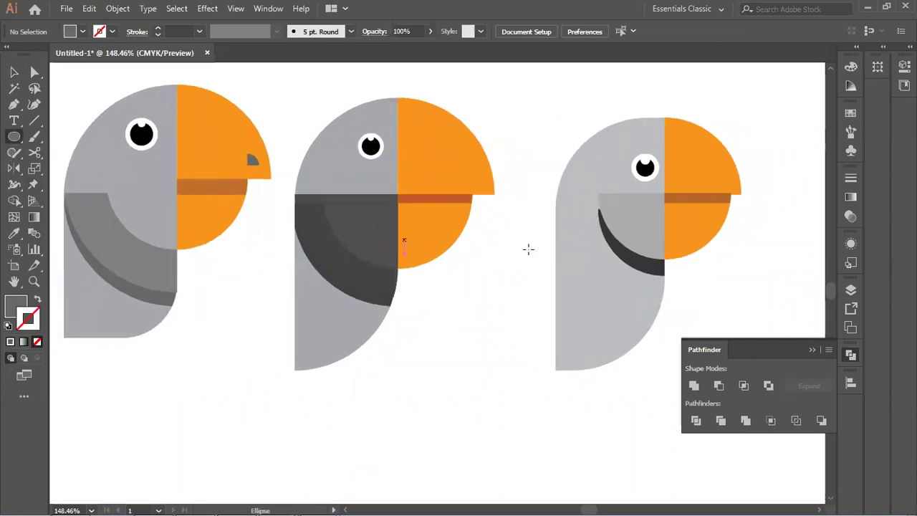
left_click_drag(756, 173, 788, 204)
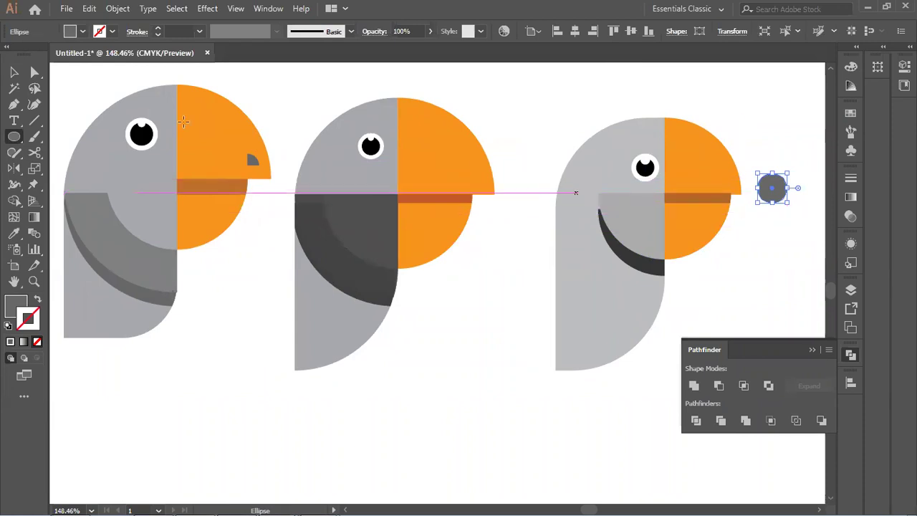
- Draw a rectangle covering the upper half of the small gray circle, with its lower edge through the circle's center
left_click(13, 72)
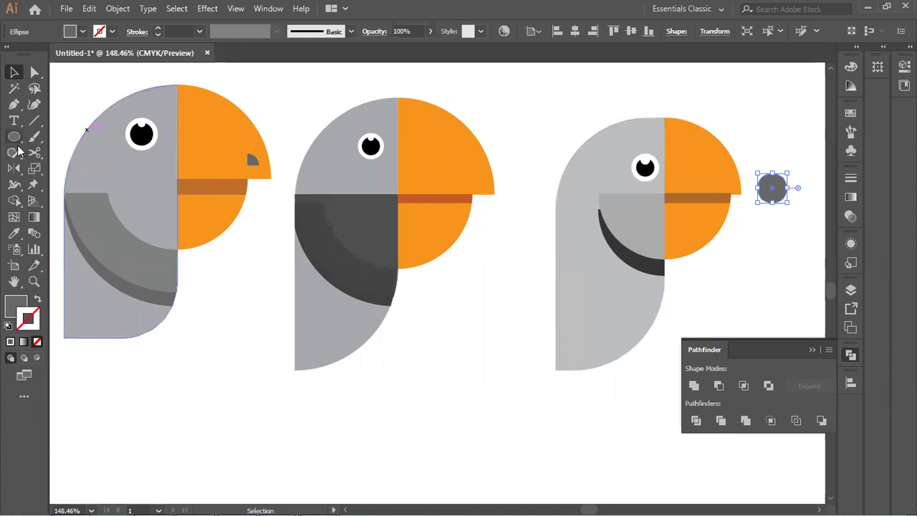
left_click_drag(13, 141, 57, 136)
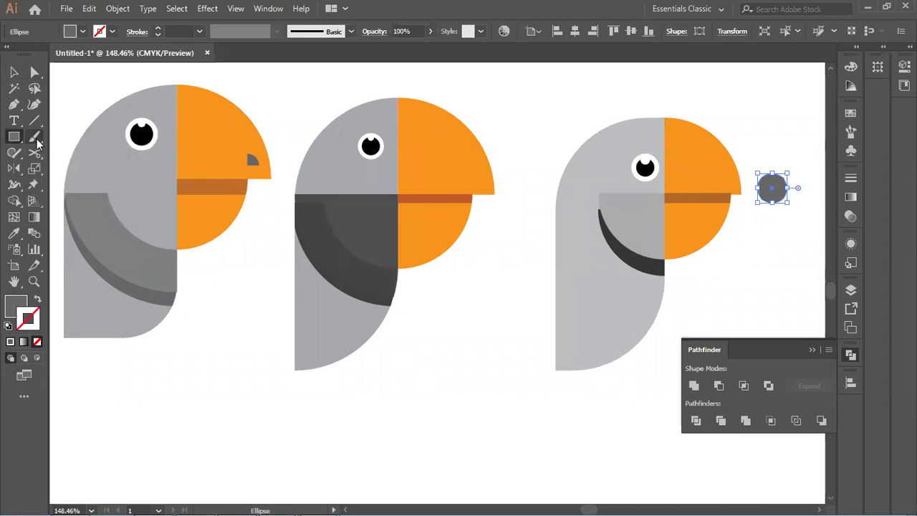
key("ctrl+space")
left_click_drag(745, 164, 824, 225)
left_click_drag(407, 213, 483, 229)
left_click(14, 137)
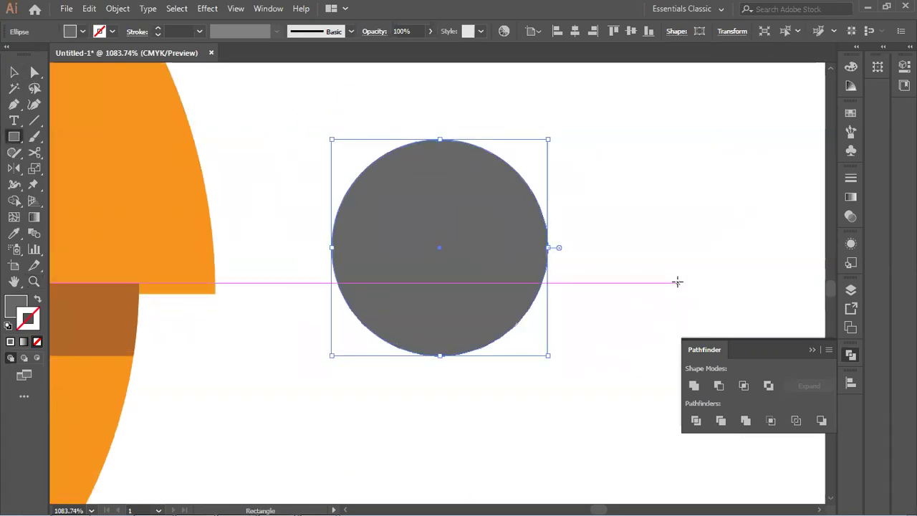
left_click_drag(599, 248, 286, 121)
- Subtract the rectangle from the gray circle with Pathfinder Minus Front to leave the lower half circle
left_click(14, 71)
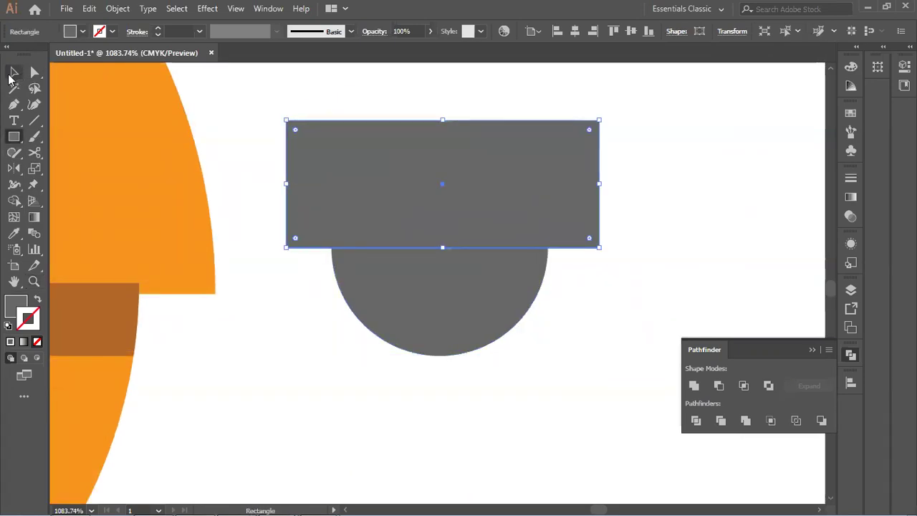
left_click(478, 294, "shift")
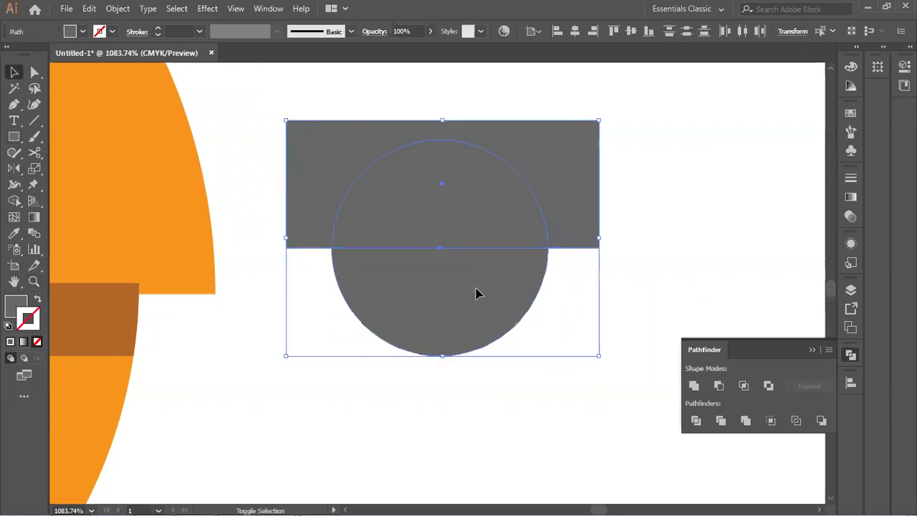
left_click(720, 385)
left_click(516, 215)
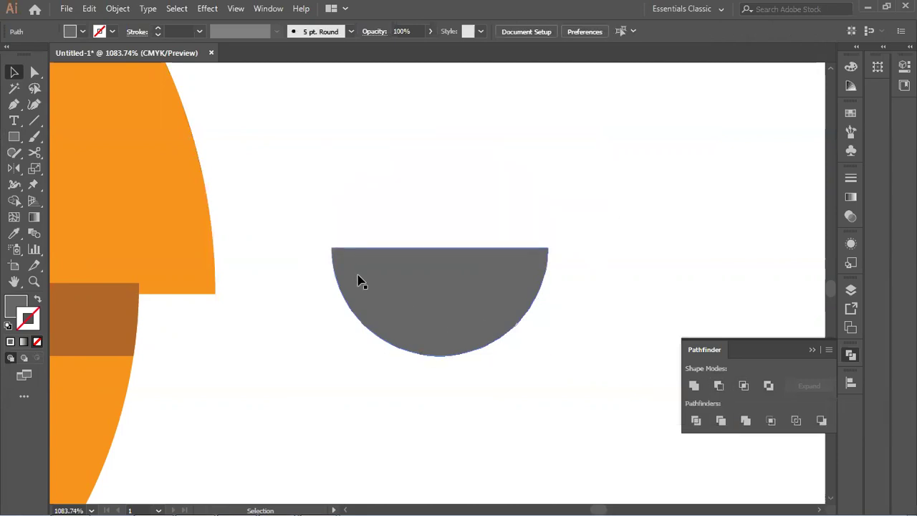
- Cover the gray half circle's left half with a rectangle and subtract it with Pathfinder Minus Front to leave the right quarter
left_click(474, 285)
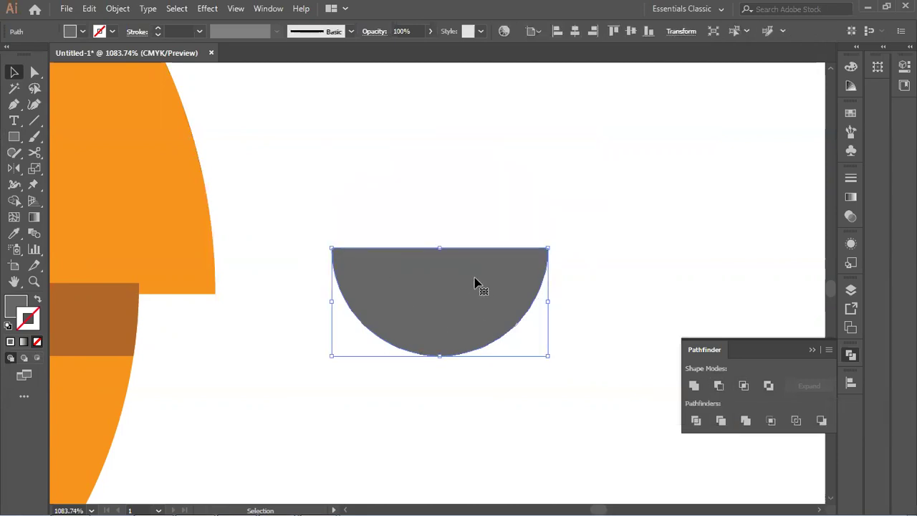
left_click(13, 136)
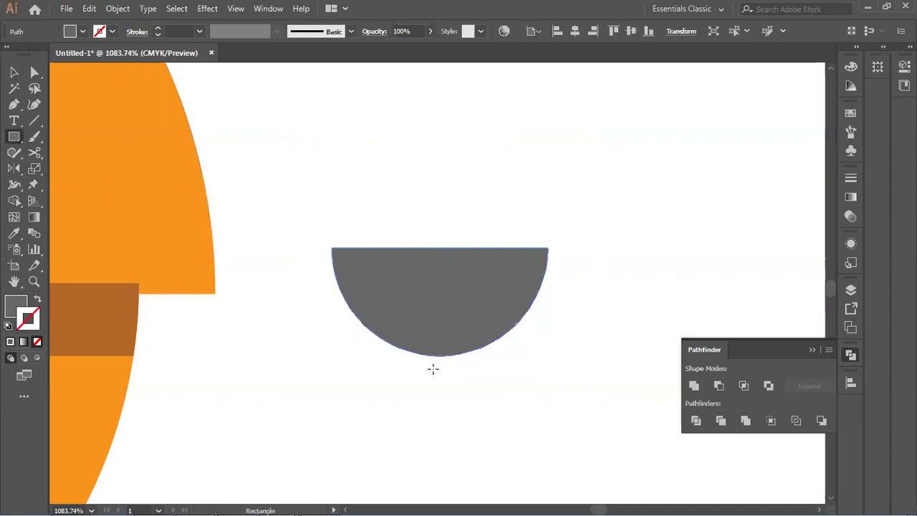
mouse_move(440, 364)
left_mouse_down()
mouse_move(395, 263)
mouse_move(323, 219)
left_mouse_up()
left_click(14, 72)
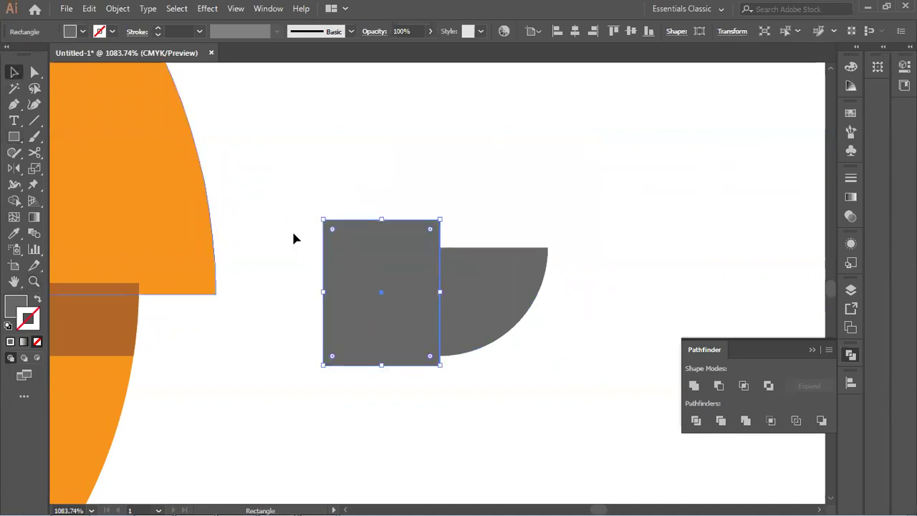
left_click(493, 289, "shift")
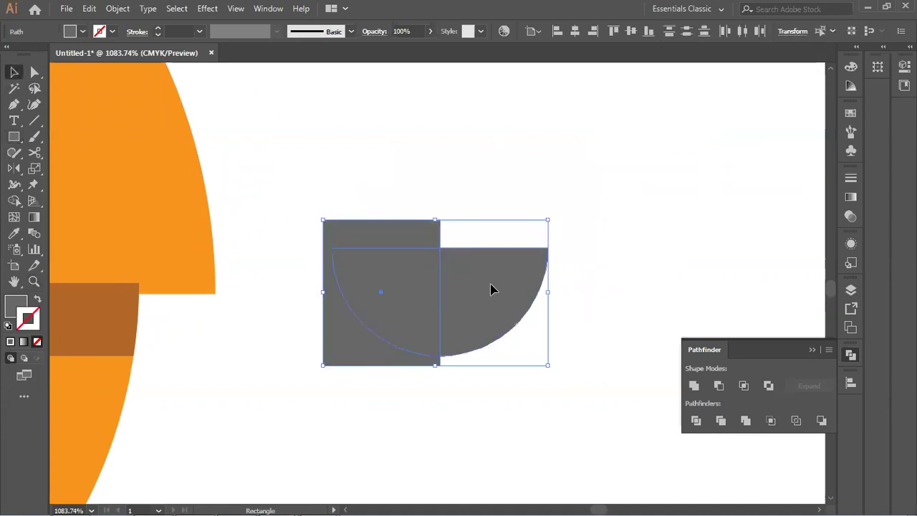
left_click(722, 388)
left_click(593, 191)
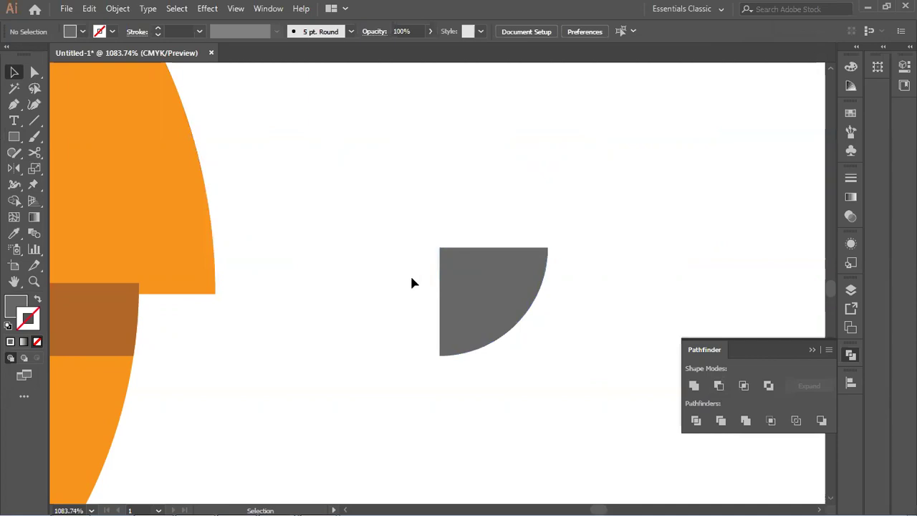
- Place the gray quarter circle near the third parrot's beak tip and rotate it a quarter turn so its arc faces up toward the tip
left_click_drag(471, 293, 243, 214)
left_click(648, 324)
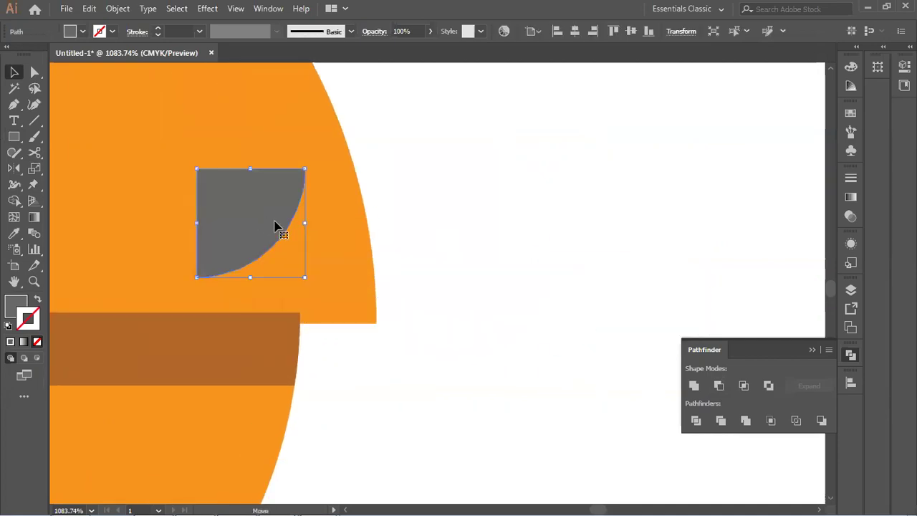
left_click_drag(306, 284, 303, 179)
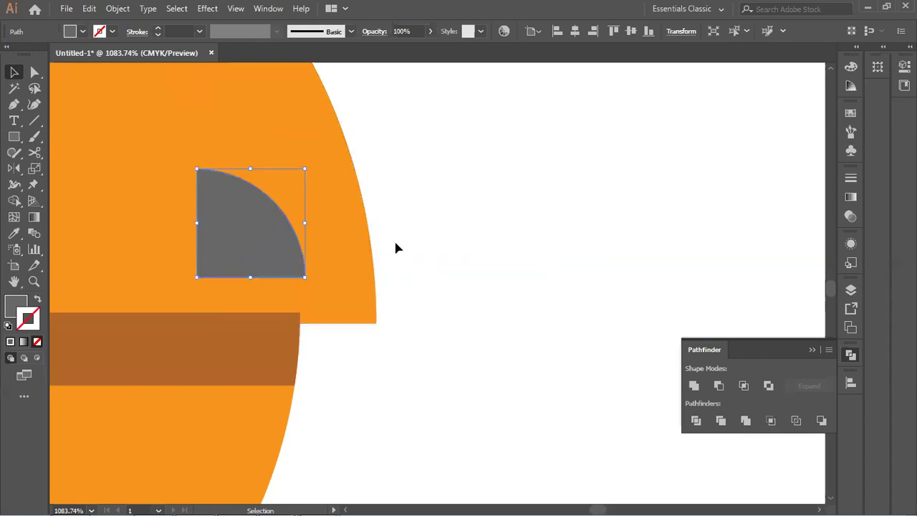
left_click(395, 248)
- Scale the third parrot's quarter-circle nostril down proportionally, keeping its upper-right corner in place
scroll(399, 287, "down", 2)
scroll(398, 288, "down", 4)
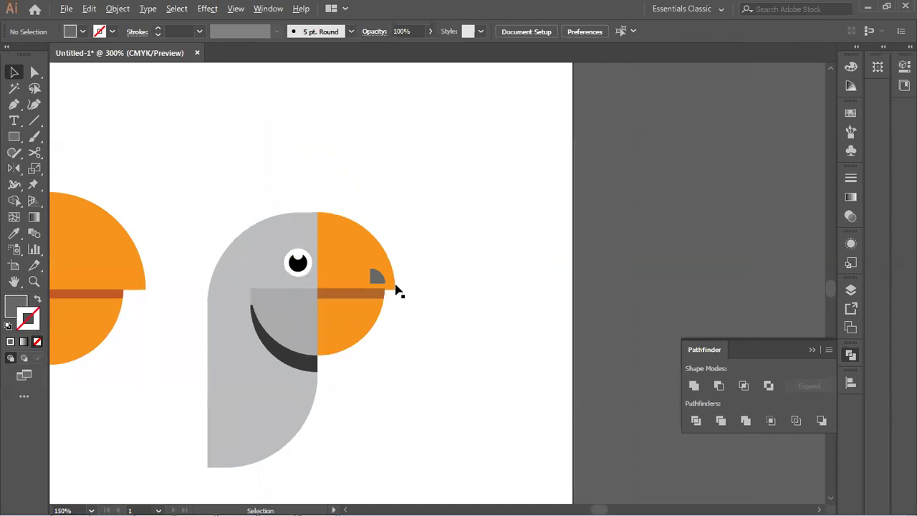
left_click(378, 279)
key("z")
left_click_drag(407, 251, 342, 304)
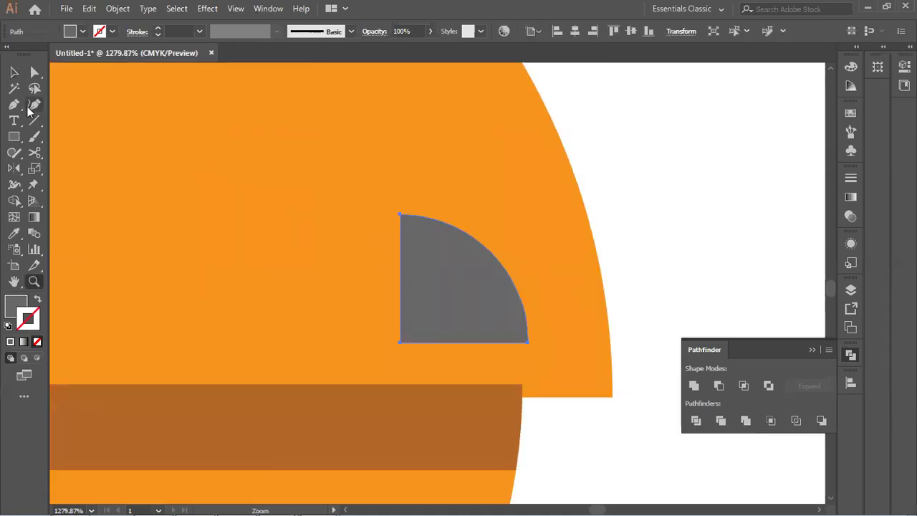
key("v")
left_click_drag(400, 342, 450, 311)
left_click(614, 271)
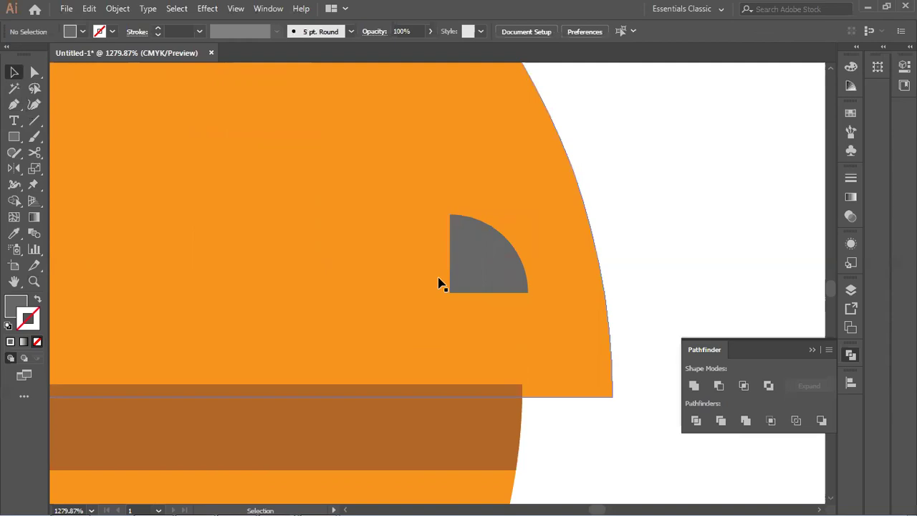
- Move the third parrot's gray nostril slightly upward on the beak
scroll(385, 299, "down", 1)
scroll(385, 299, "down", 3)
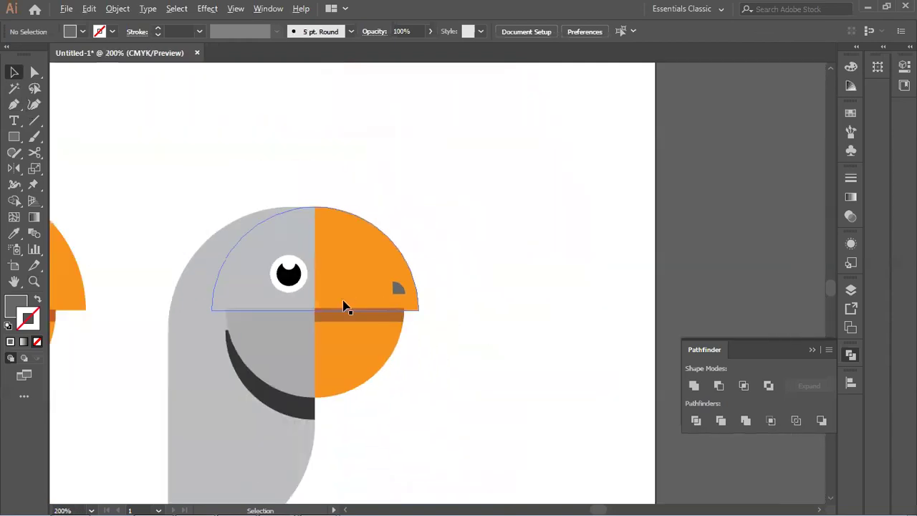
left_click_drag(451, 227, 551, 197)
left_click_drag(649, 153, 768, 99)
left_click(606, 203)
left_click_drag(597, 212, 601, 209)
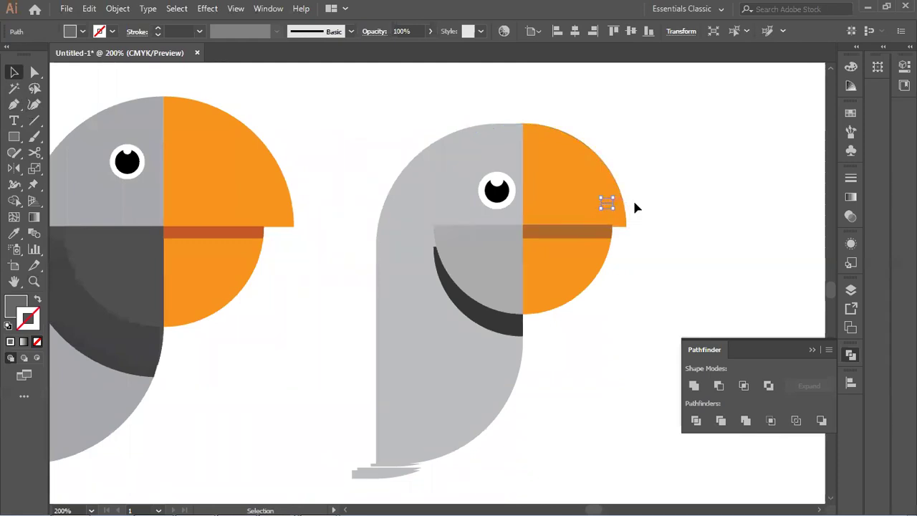
left_click(649, 207)
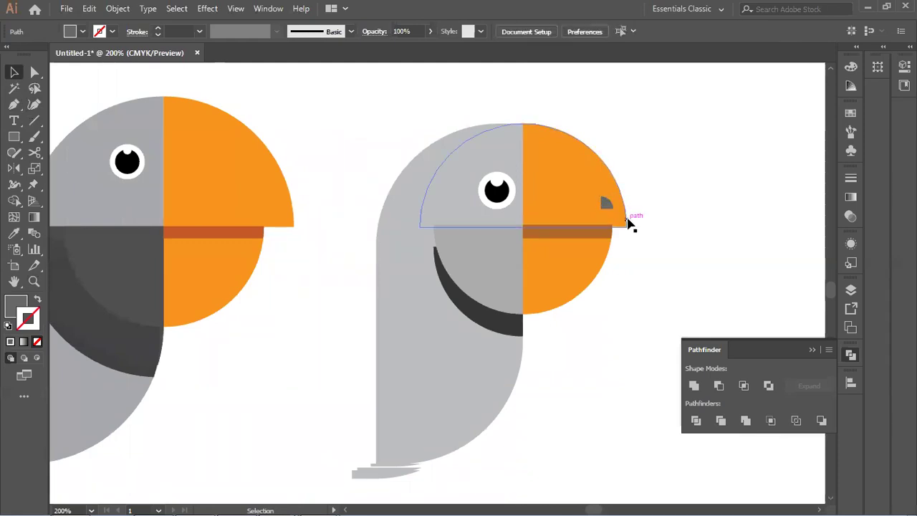
- Shrink the third parrot's nostril proportionally once more, pulling its lower-left corner inward
left_click_drag(628, 182, 580, 227)
left_click(13, 72)
left_click(529, 287)
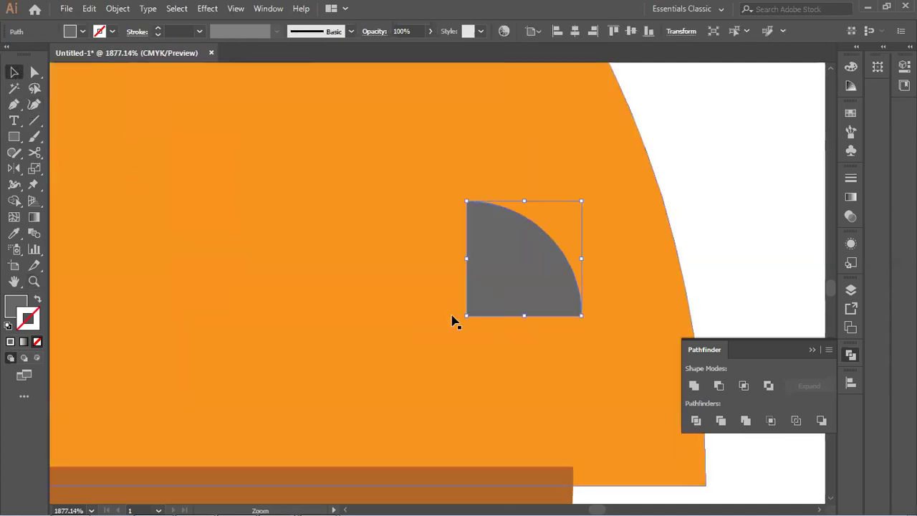
left_click_drag(468, 315, 497, 286)
left_click(539, 308)
- Bring all three parrots into view on the artboard and collapse the Pathfinder panel
scroll(539, 308, "down", 5)
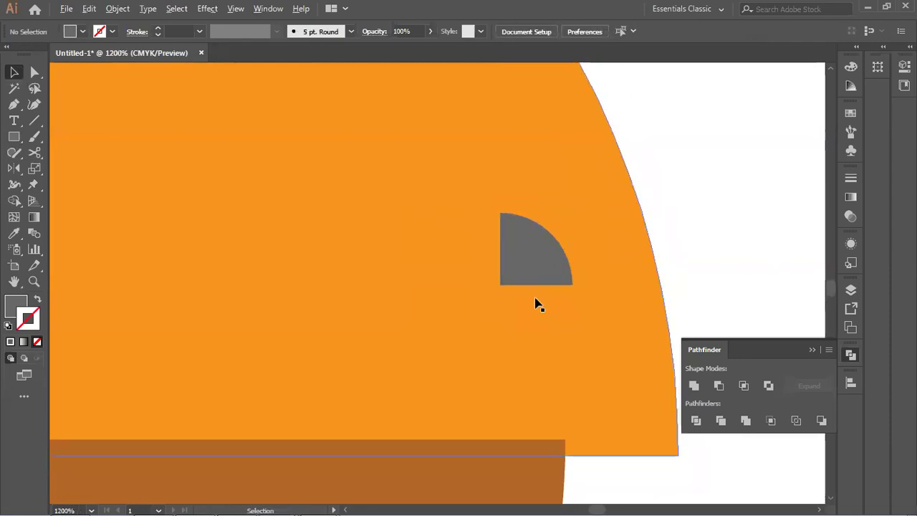
left_click_drag(405, 311, 576, 268)
scroll(573, 269, "down", 2)
scroll(573, 266, "down", 3)
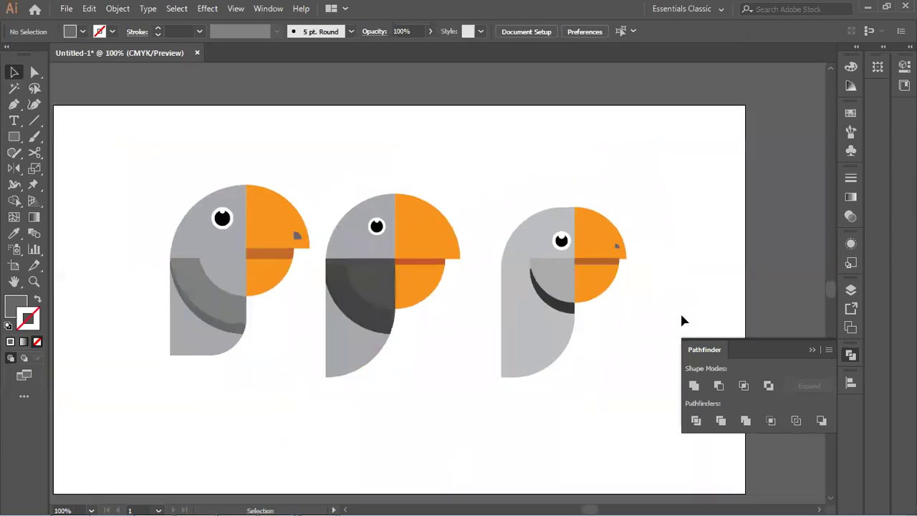
left_click_drag(453, 318, 471, 301)
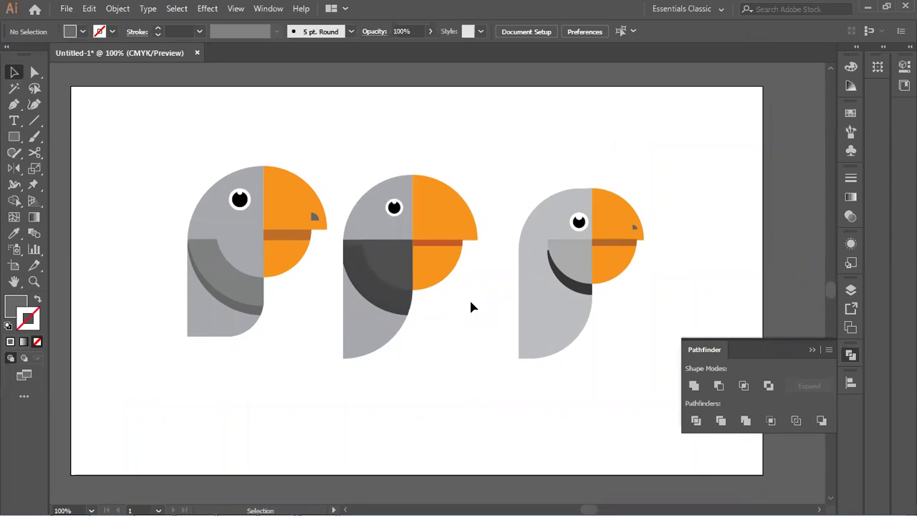
left_click(812, 349)
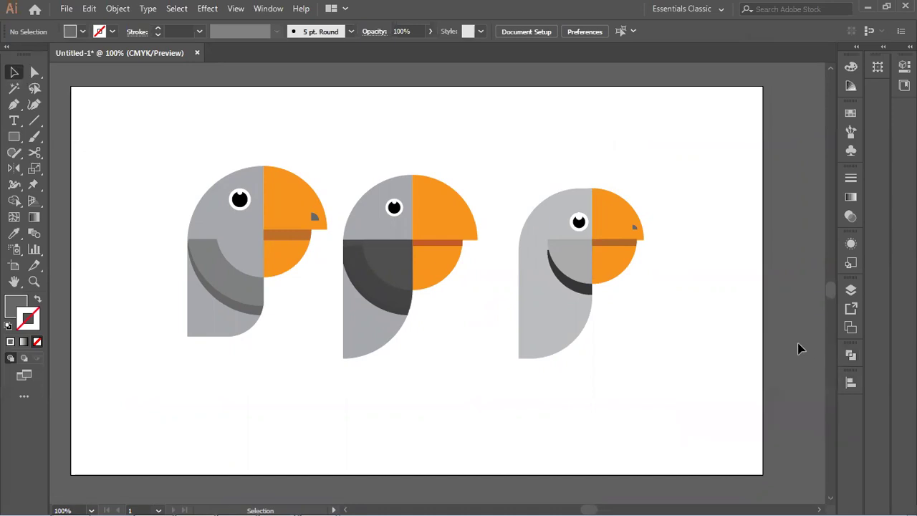